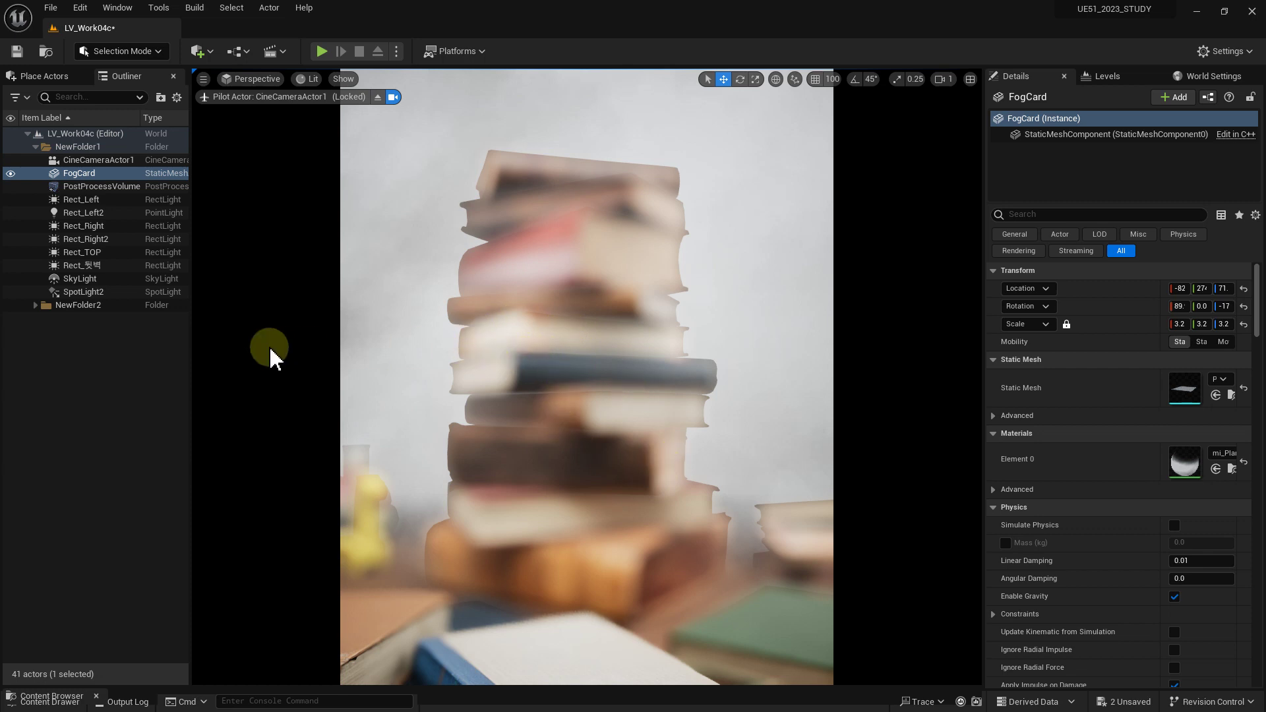
Check the PostProcessVolume, then reselect the FogCard
{"action": "left_click", "coordinate": [97, 188]}
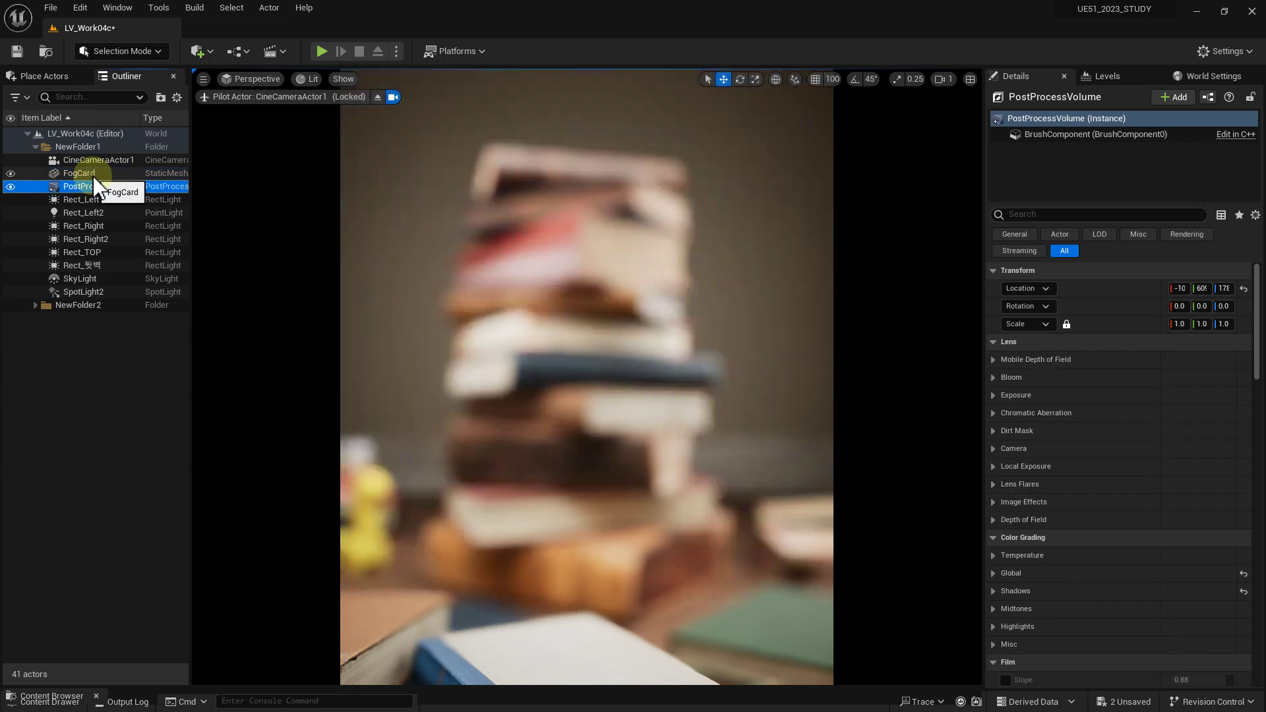
{"action": "left_click", "coordinate": [94, 177]}
{"action": "left_click", "coordinate": [474, 376]}
{"action": "key", "text": "h"}
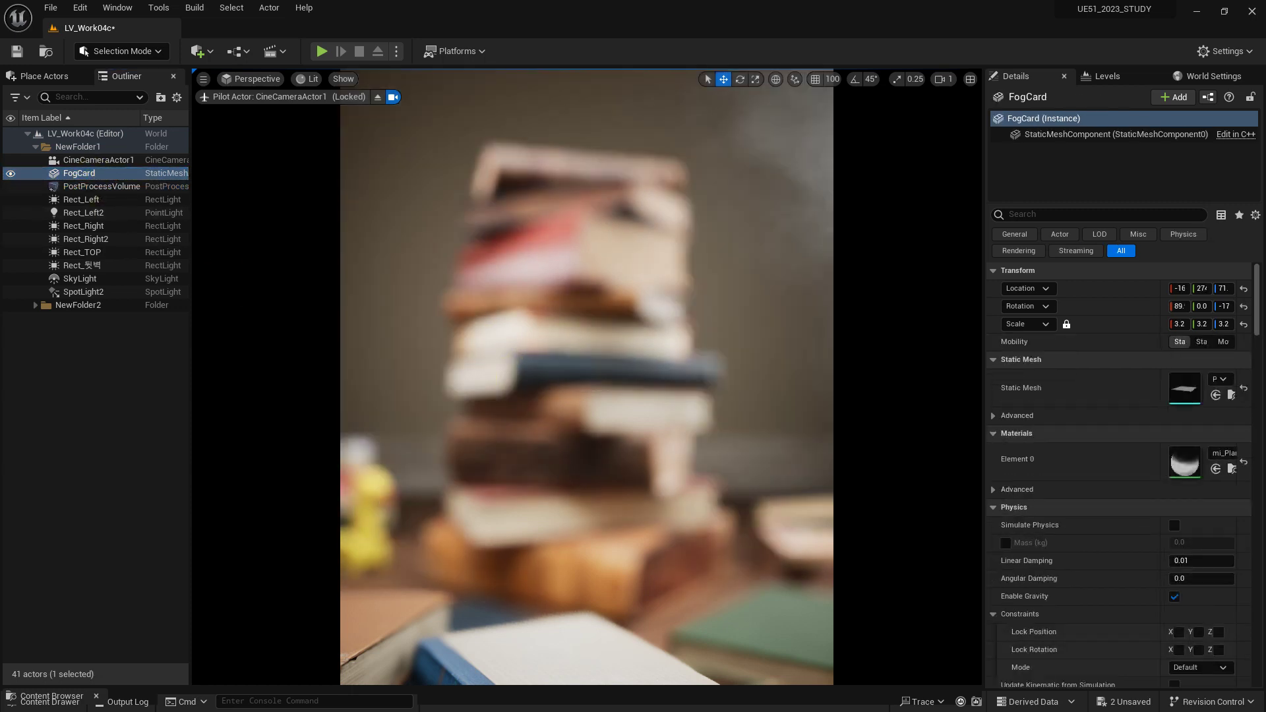
Move the FogCard in front of the books to about X -10, Y 287
{"action": "left_click_drag", "start_coordinate": [1180, 288], "coordinate": [1185, 288]}
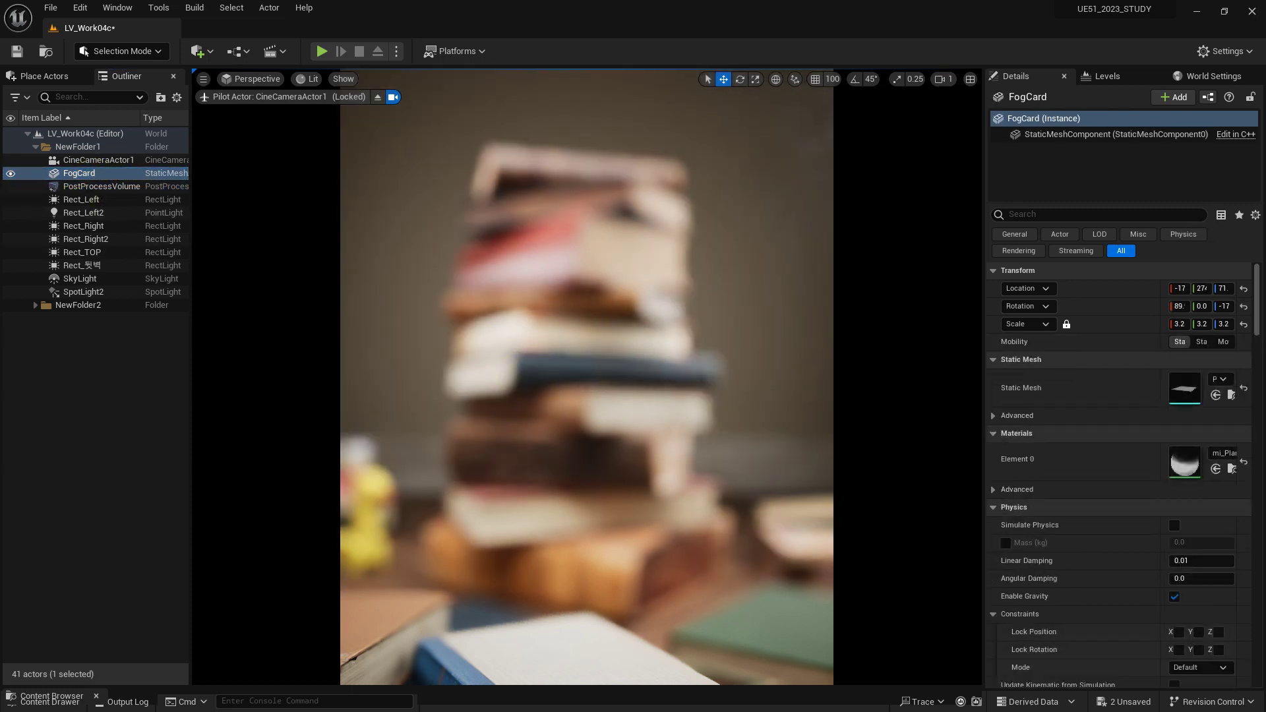
{"action": "left_click", "coordinate": [589, 289]}
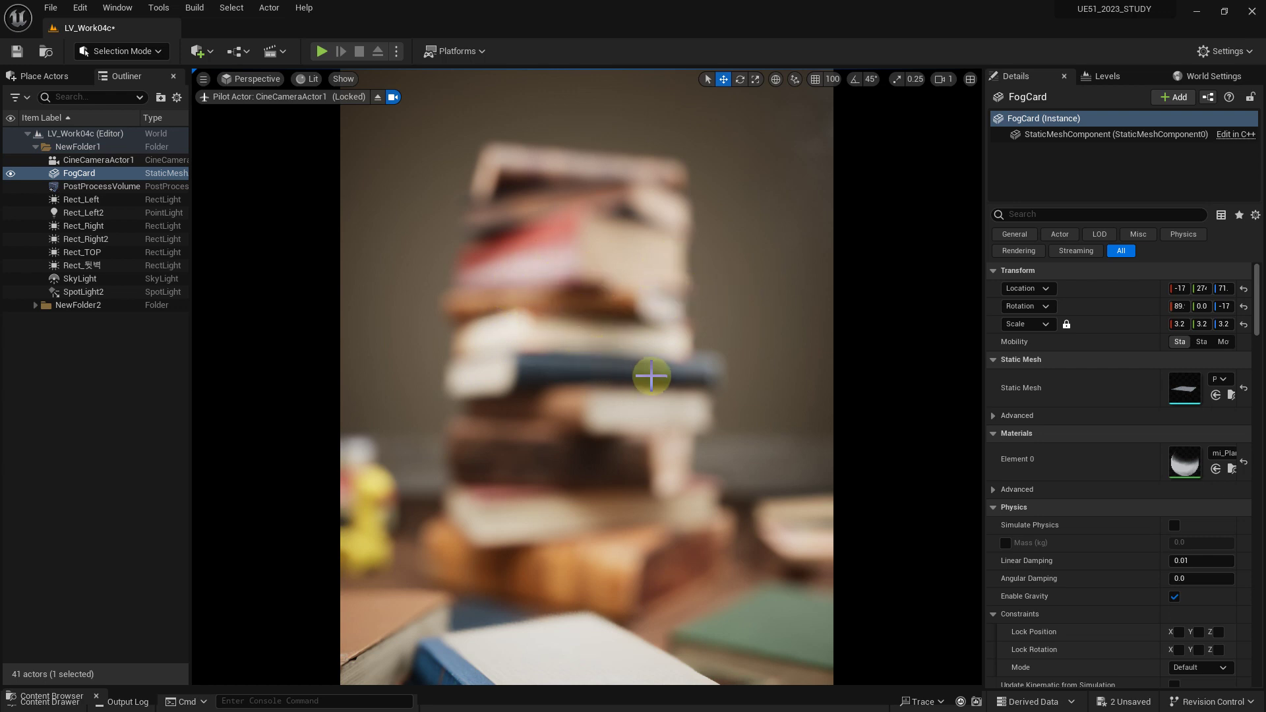
{"action": "left_click_drag", "start_coordinate": [652, 377], "coordinate": [666, 376]}
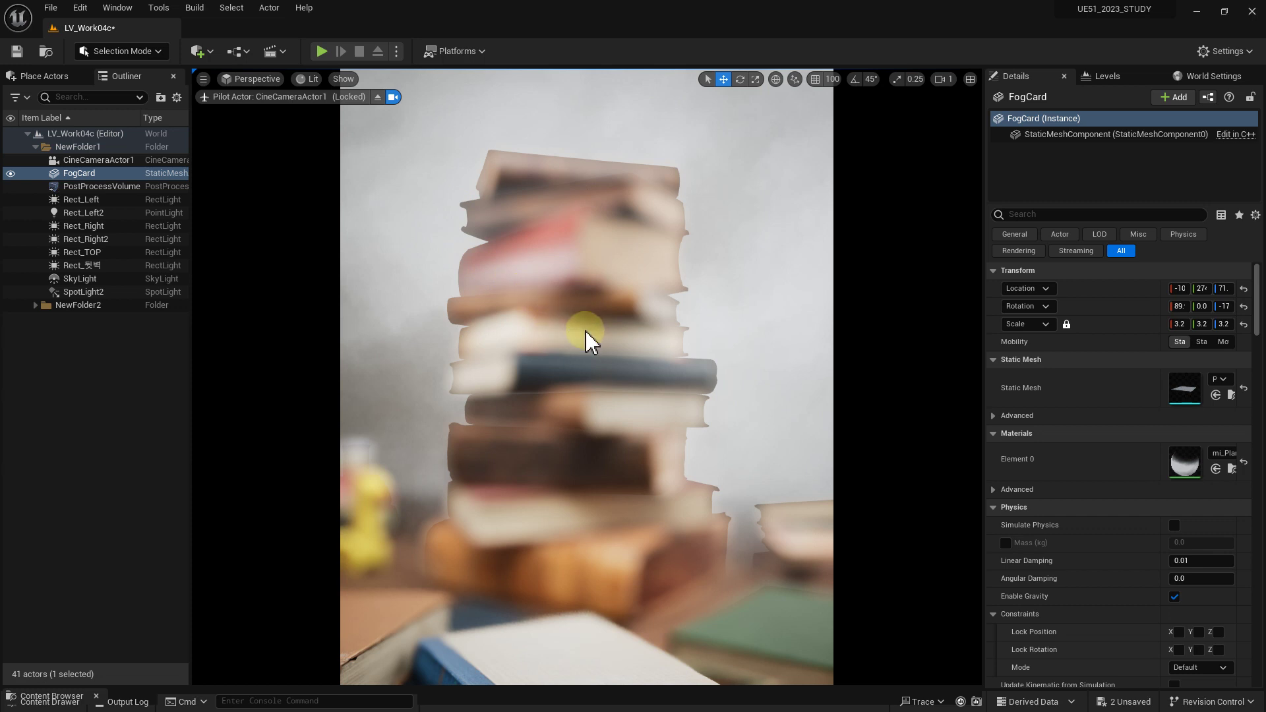
{"action": "left_click_drag", "start_coordinate": [586, 331], "coordinate": [617, 331]}
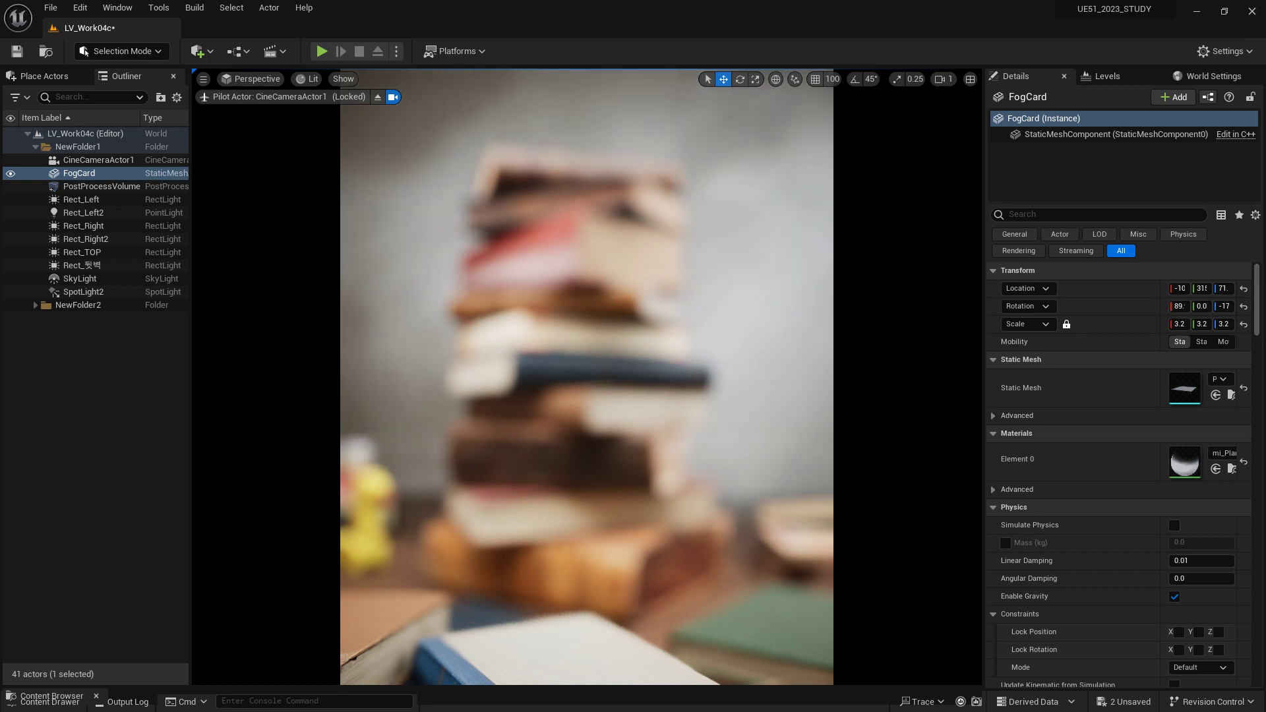
{"action": "left_click_drag", "start_coordinate": [617, 331], "coordinate": [594, 331]}
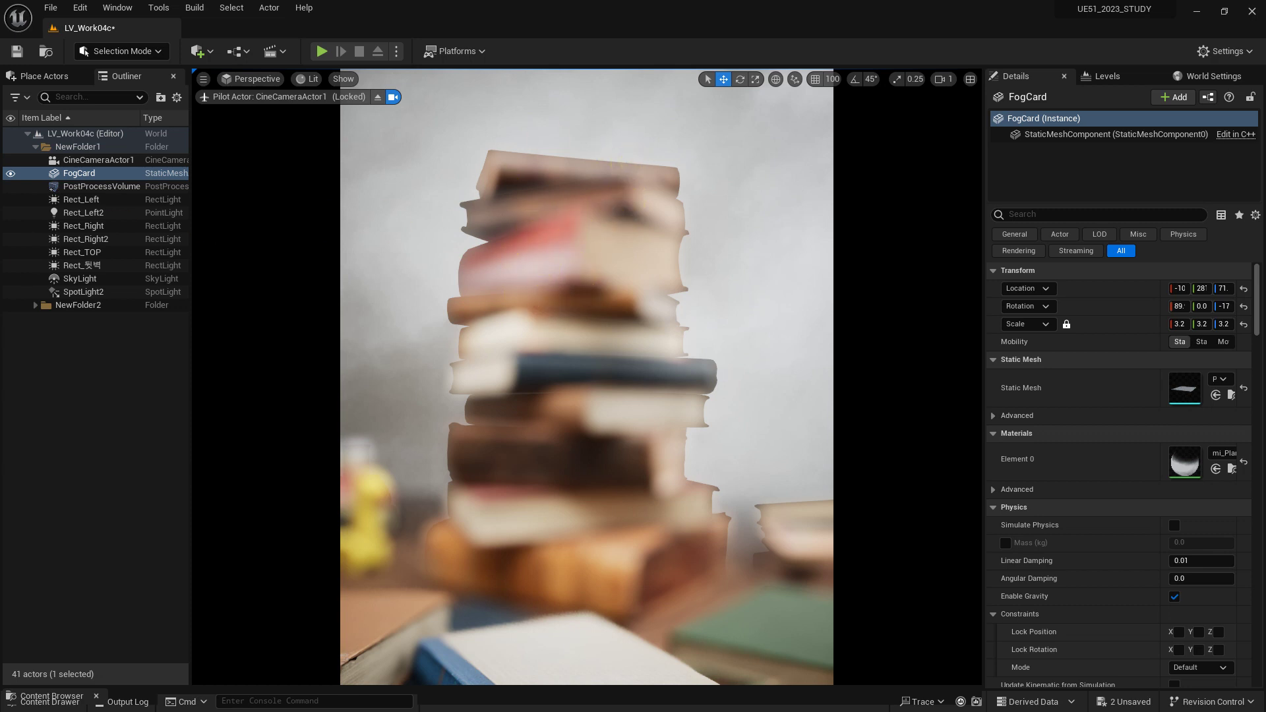
Sample the book stack, then the foreground books, for the cine camera's Manual Focus Distance (about 38.36)
{"action": "left_click", "coordinate": [124, 159]}
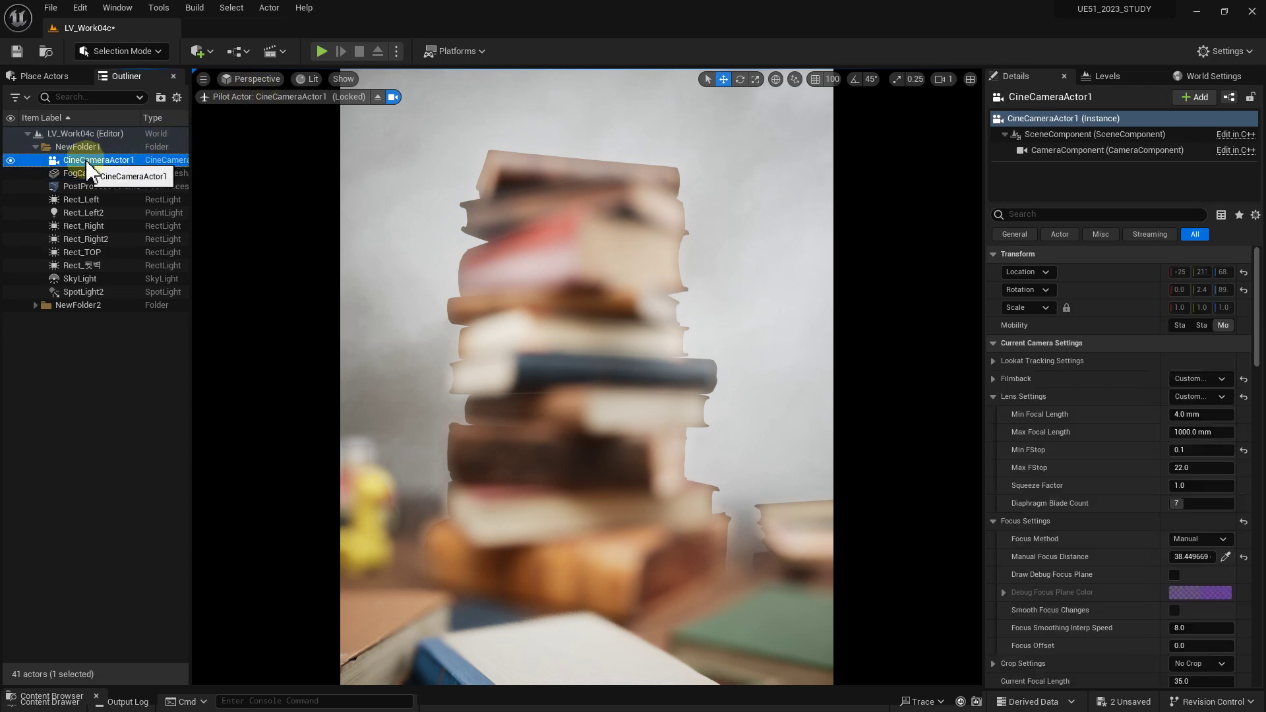
{"action": "left_click", "coordinate": [1227, 558]}
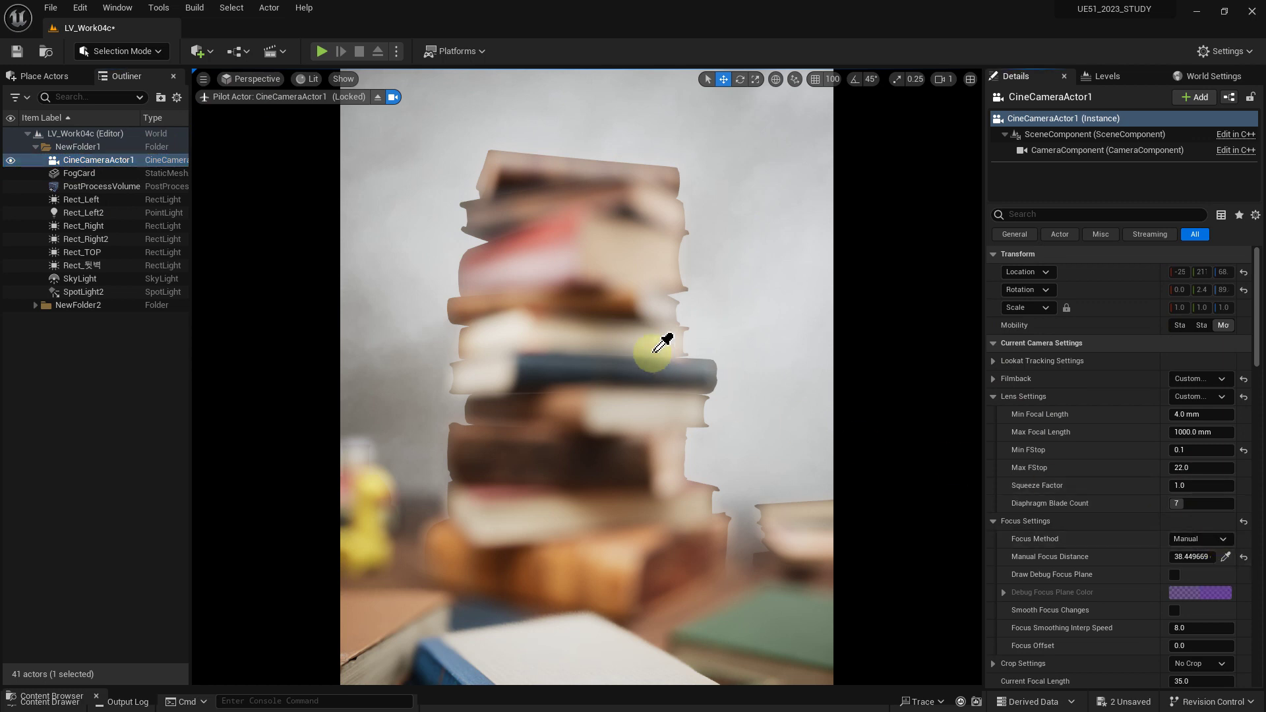
{"action": "left_click", "coordinate": [565, 367]}
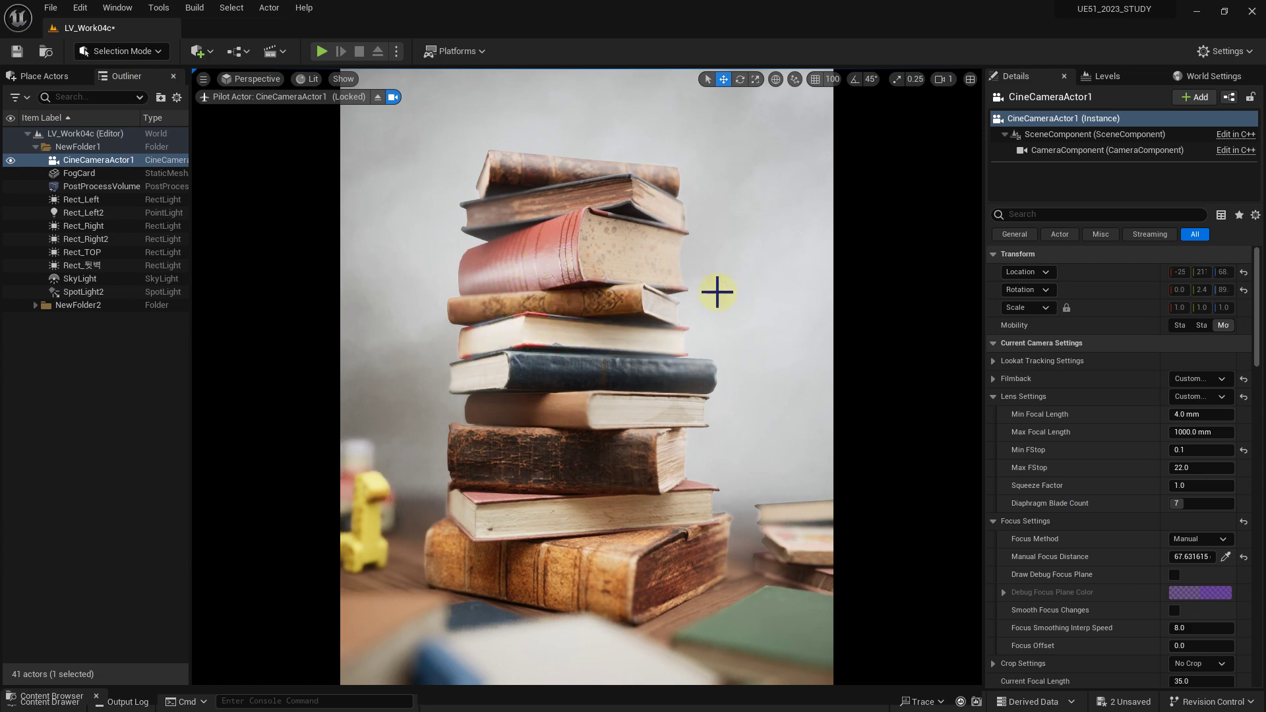
{"action": "left_click", "coordinate": [1227, 558]}
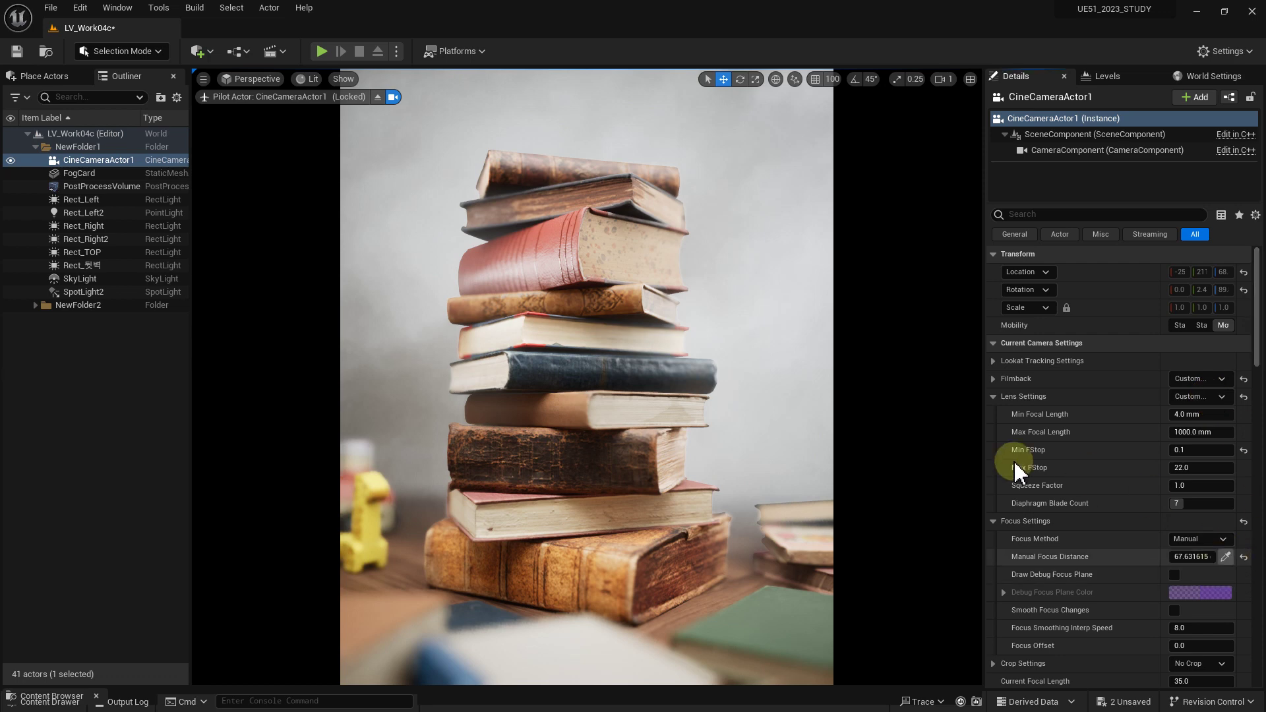
{"action": "left_click", "coordinate": [596, 677]}
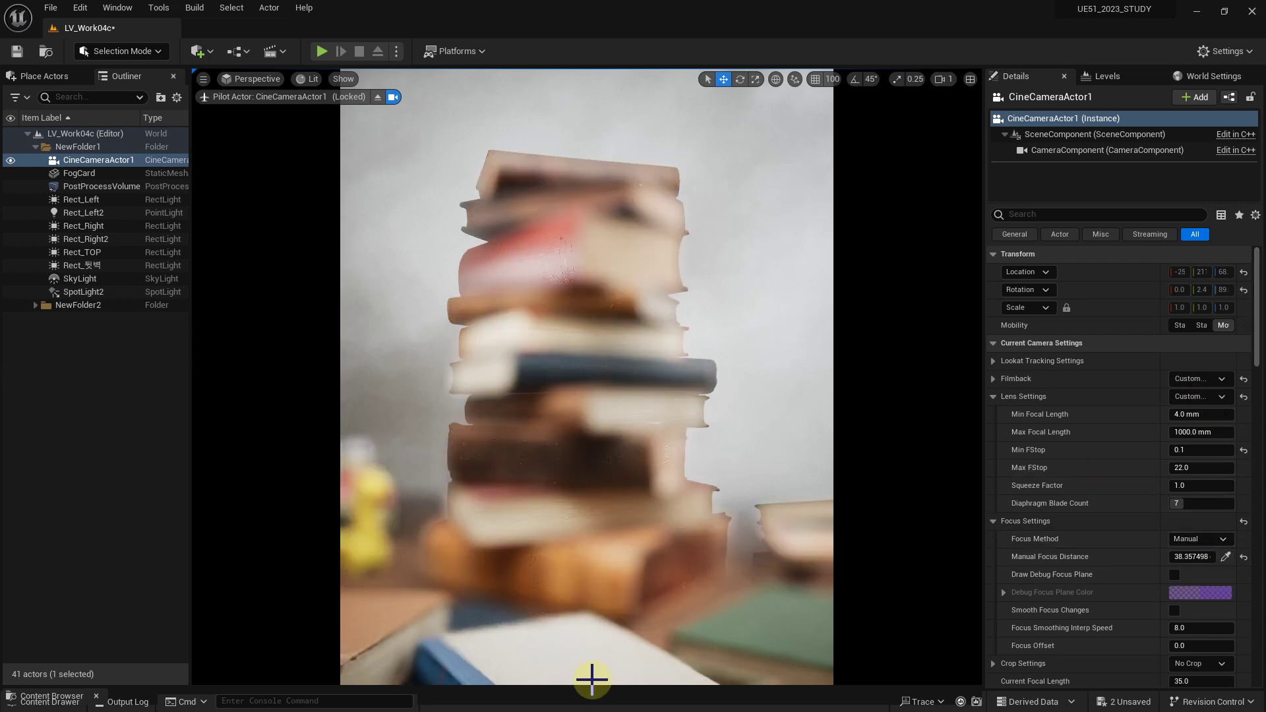
Nudge the FogCard's Y location to about 283 in front of the books
{"action": "left_click", "coordinate": [93, 176]}
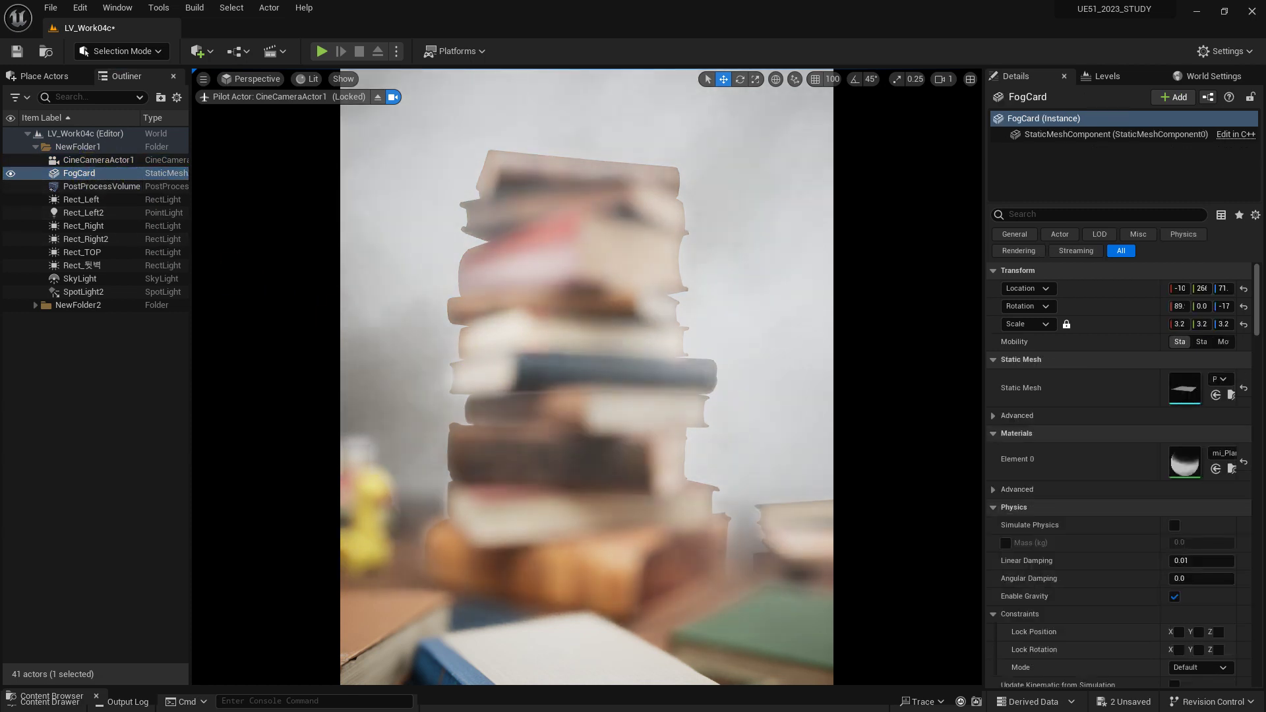
{"action": "left_click_drag", "start_coordinate": [484, 373], "coordinate": [481, 367]}
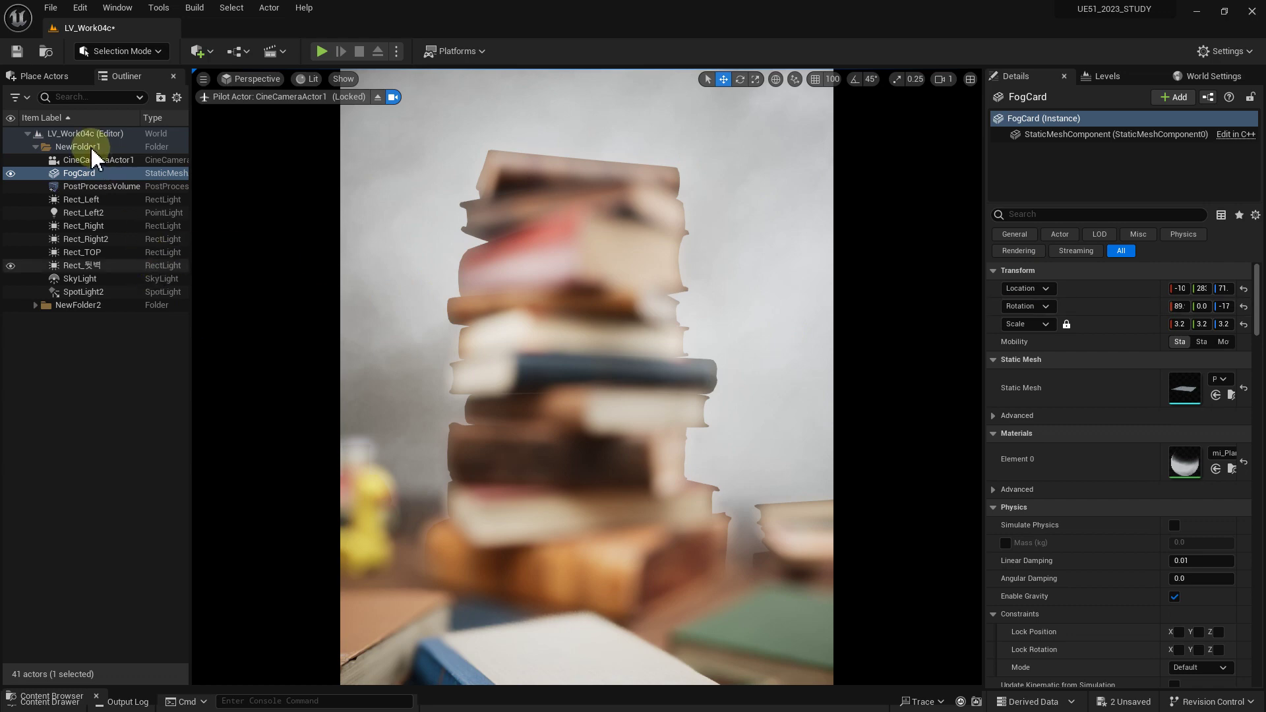
Open the FogCard's material instance mi_PlaneFog1, then its parent material MAT_PlaneFog
{"action": "double_click", "coordinate": [1186, 465]}
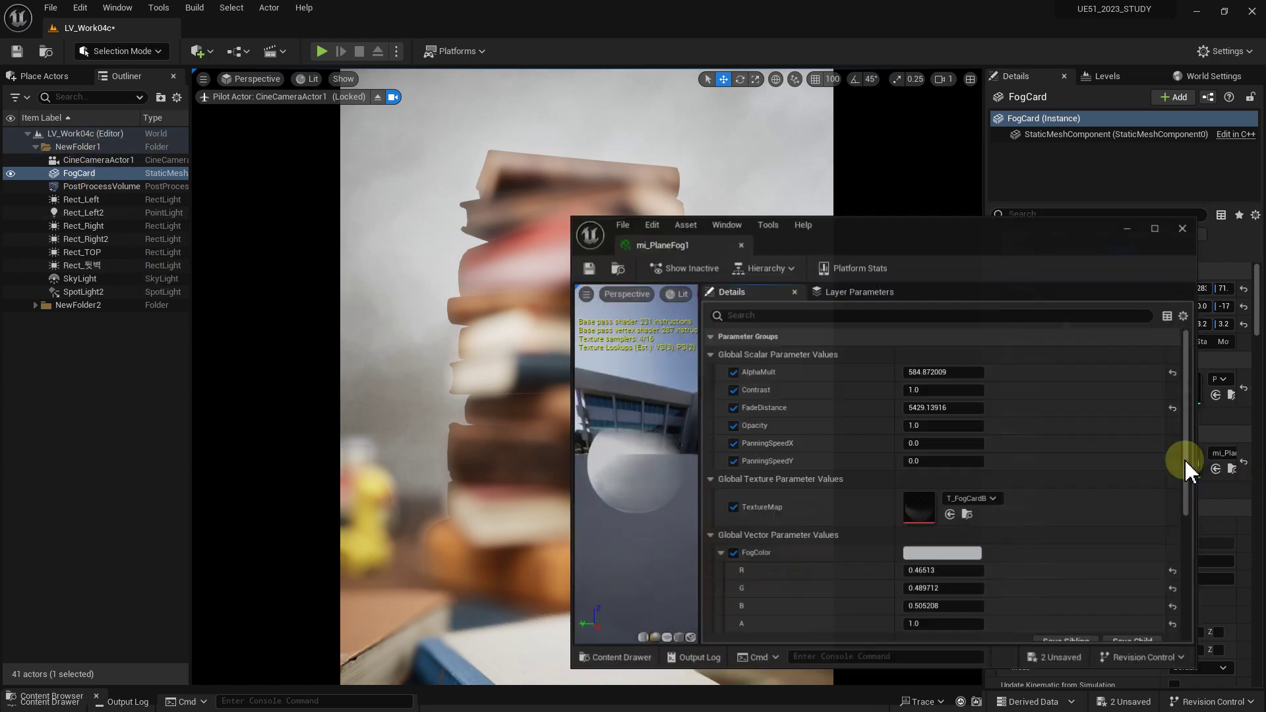
{"action": "mouse_move", "coordinate": [912, 229]}
{"action": "left_mouse_down"}
{"action": "mouse_move", "coordinate": [752, 204]}
{"action": "mouse_move", "coordinate": [752, 112]}
{"action": "left_mouse_up"}
{"action": "scroll", "coordinate": [778, 358], "scroll_direction": "down", "scroll_amount": 2}
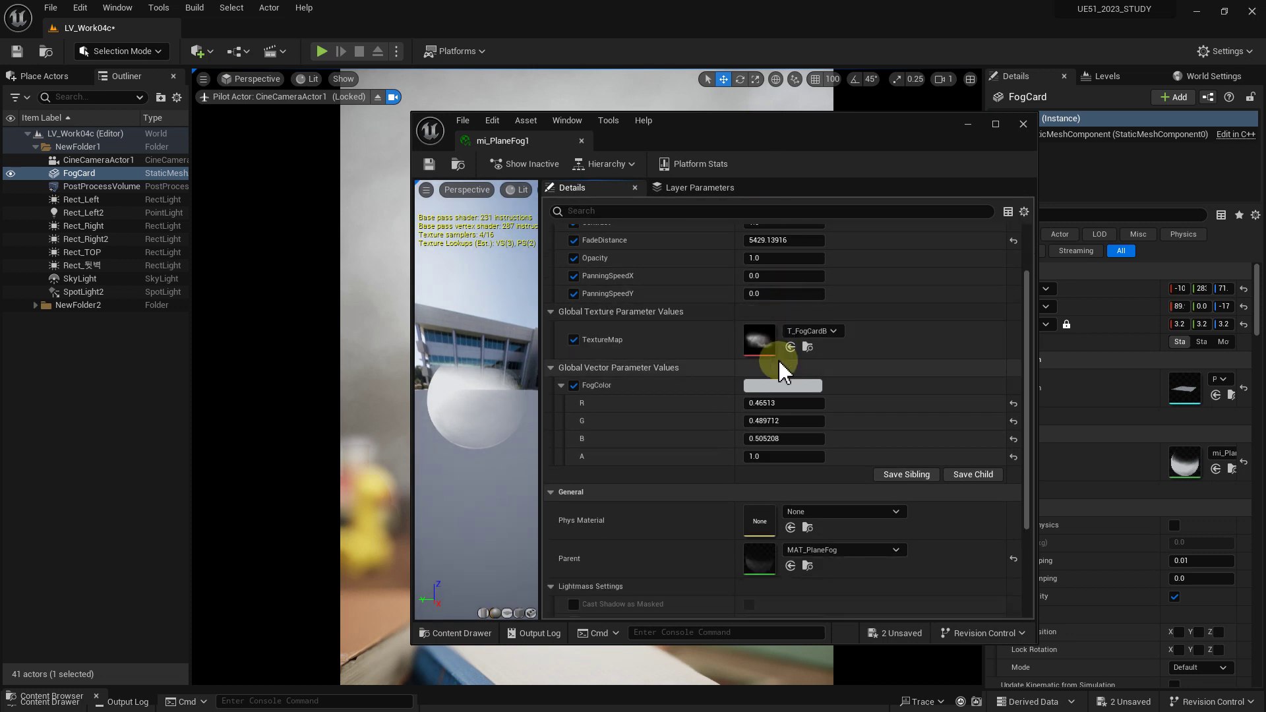
{"action": "scroll", "coordinate": [780, 363], "scroll_direction": "down", "scroll_amount": 2}
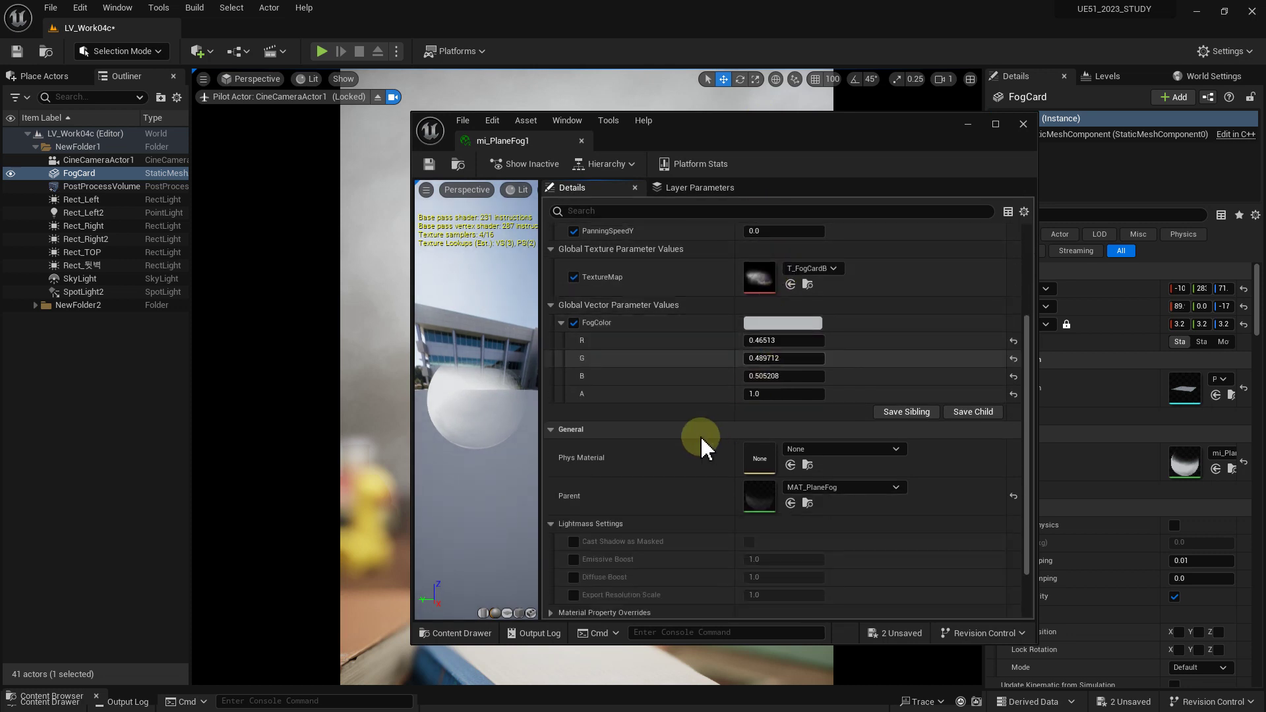
{"action": "double_click", "coordinate": [755, 500]}
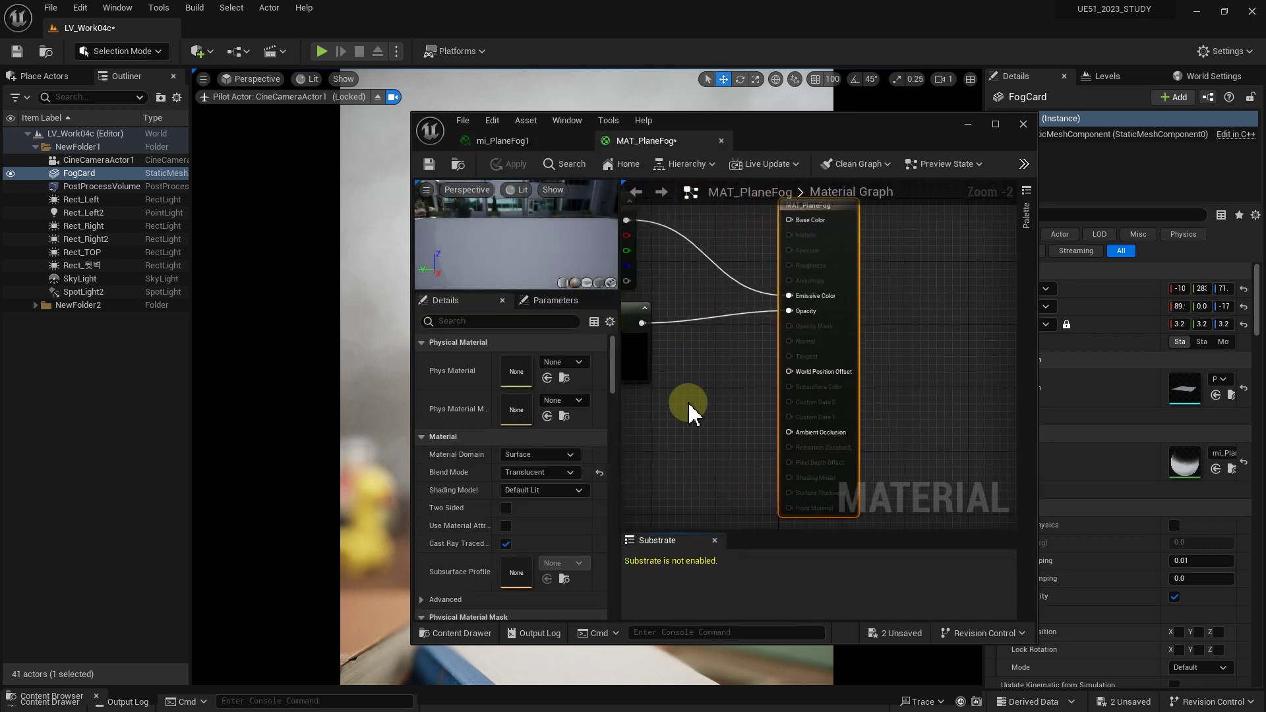
Enlarge the material editor and inspect the Depth Fade, Multiply, Power and FadeDistance nodes
{"action": "right_click_drag", "start_coordinate": [698, 394], "coordinate": [776, 366]}
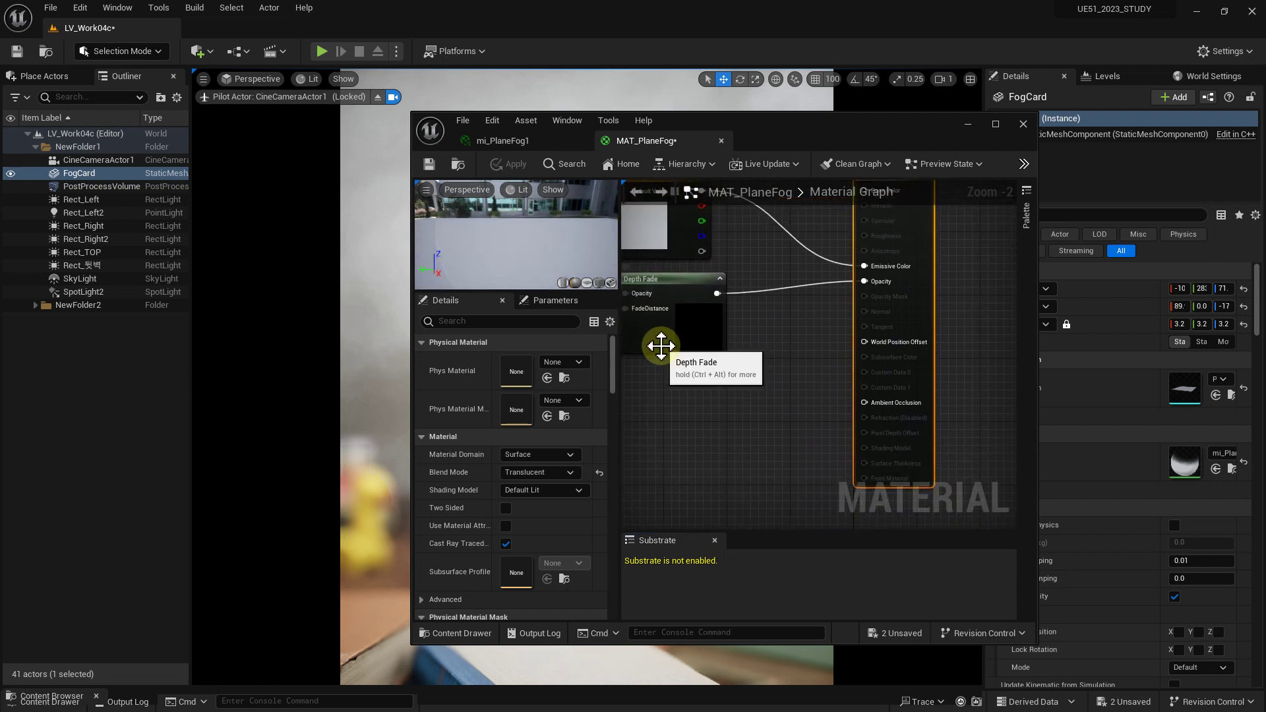
{"action": "left_click", "coordinate": [658, 345]}
{"action": "left_click", "coordinate": [715, 415]}
{"action": "left_click_drag", "start_coordinate": [773, 132], "coordinate": [570, 48]}
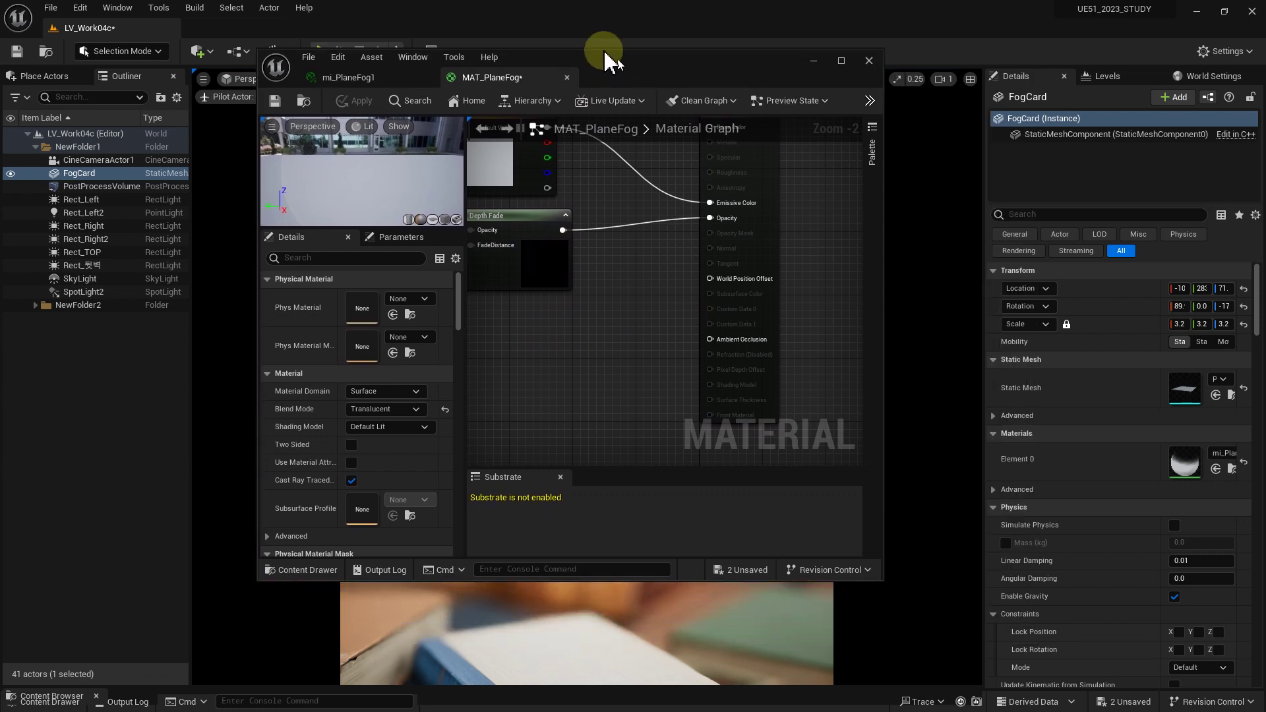
{"action": "left_click_drag", "start_coordinate": [833, 559], "coordinate": [1038, 637]}
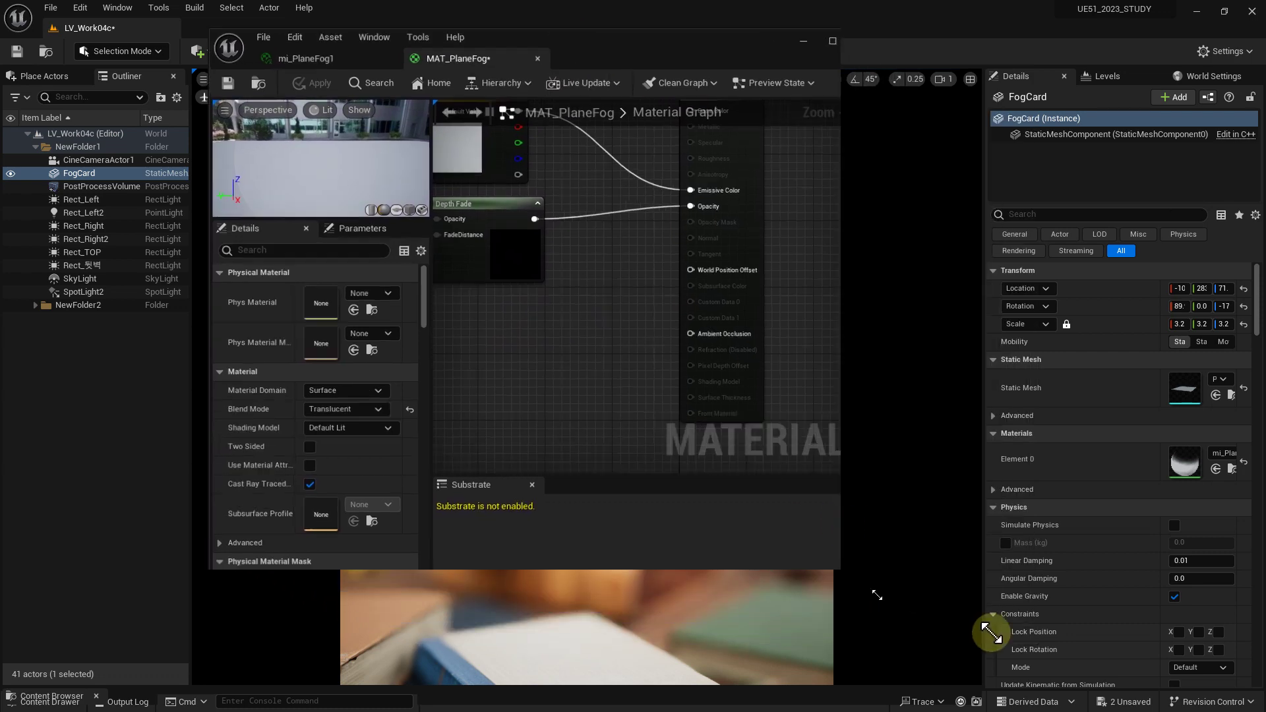
{"action": "right_click_drag", "start_coordinate": [602, 340], "coordinate": [723, 339]}
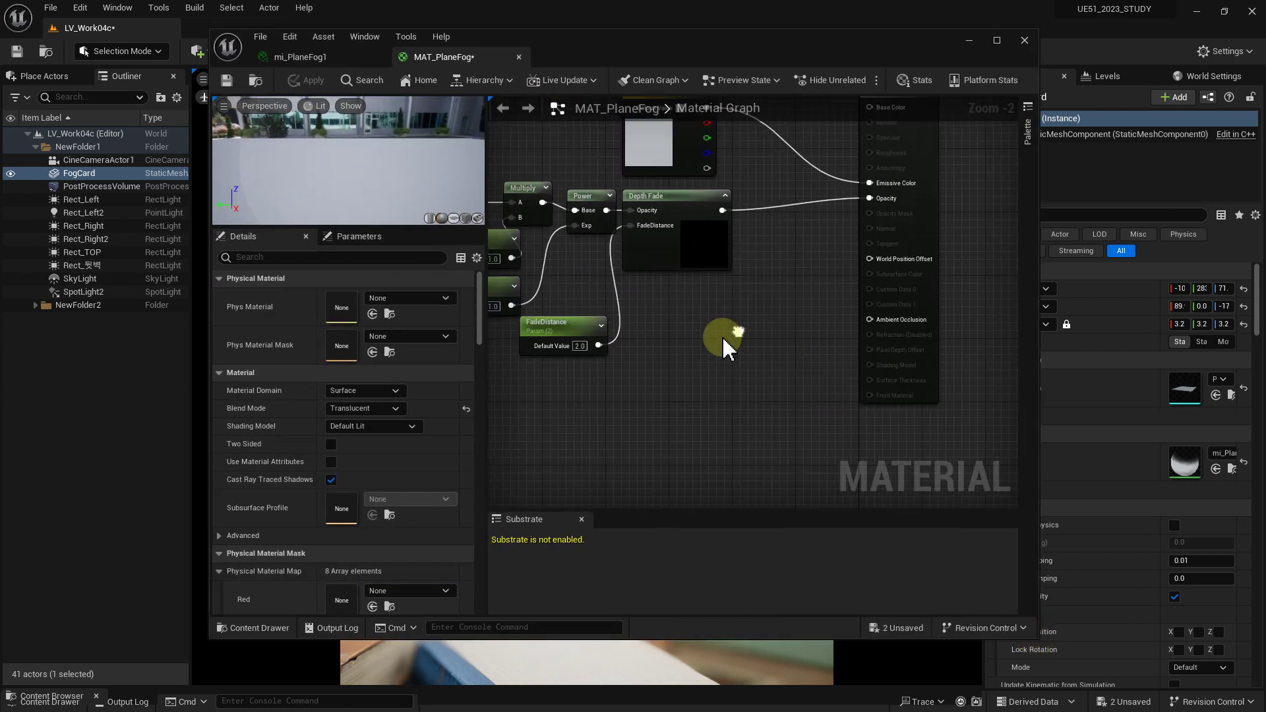
Expand MAT_PlaneFog's advanced translucency settings to reveal Translucency Pass set to After DOF
{"action": "scroll", "coordinate": [479, 334], "scroll_direction": "down", "scroll_amount": 5}
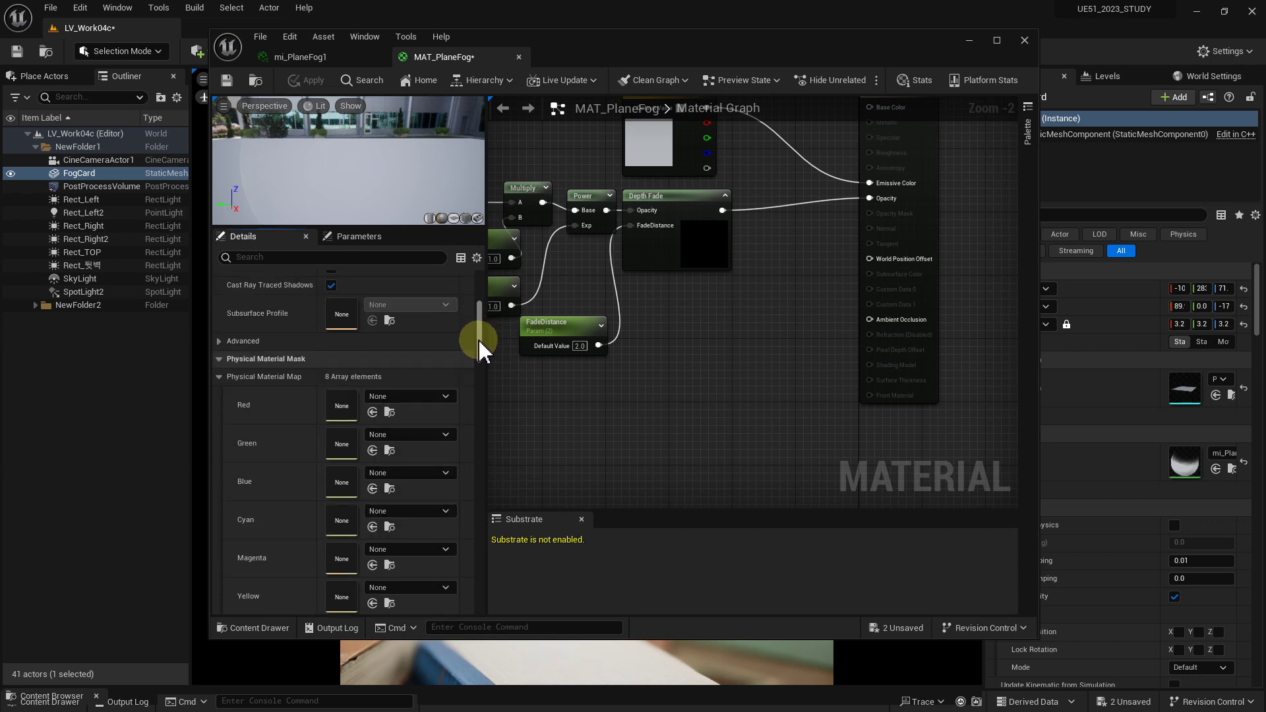
{"action": "scroll", "coordinate": [481, 330], "scroll_direction": "up", "scroll_amount": 5}
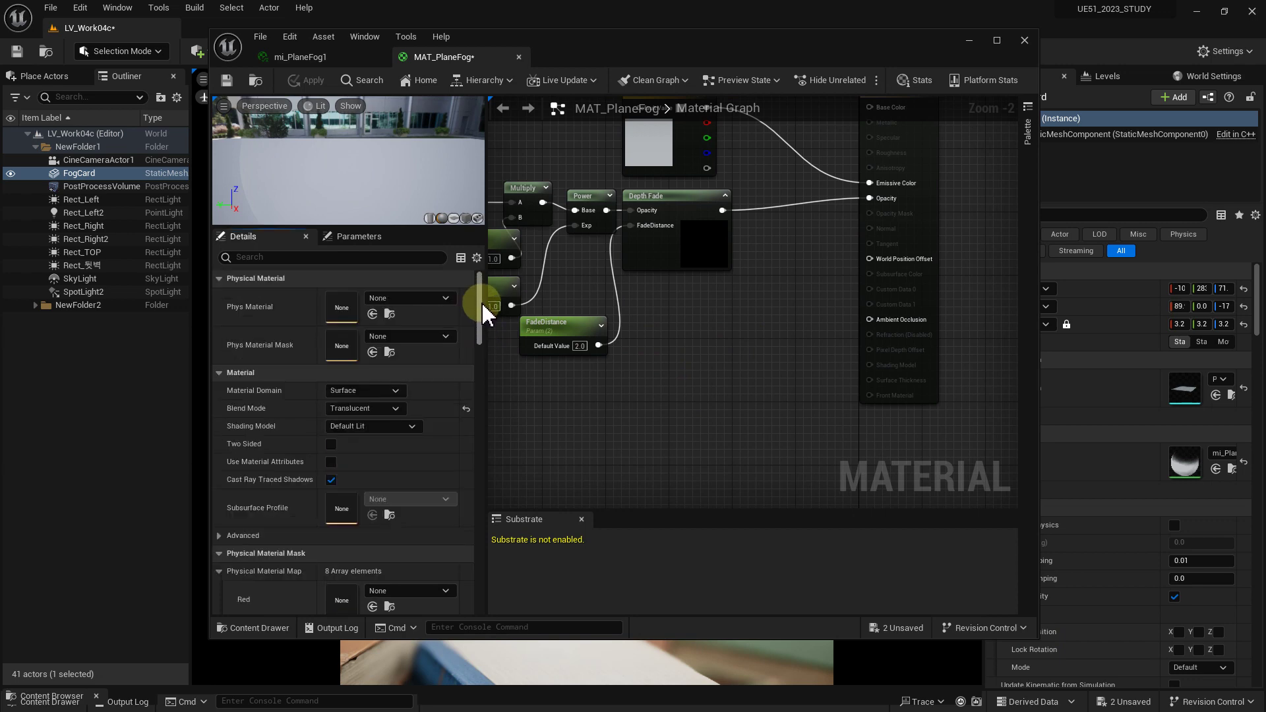
{"action": "left_click_drag", "start_coordinate": [485, 313], "coordinate": [480, 391]}
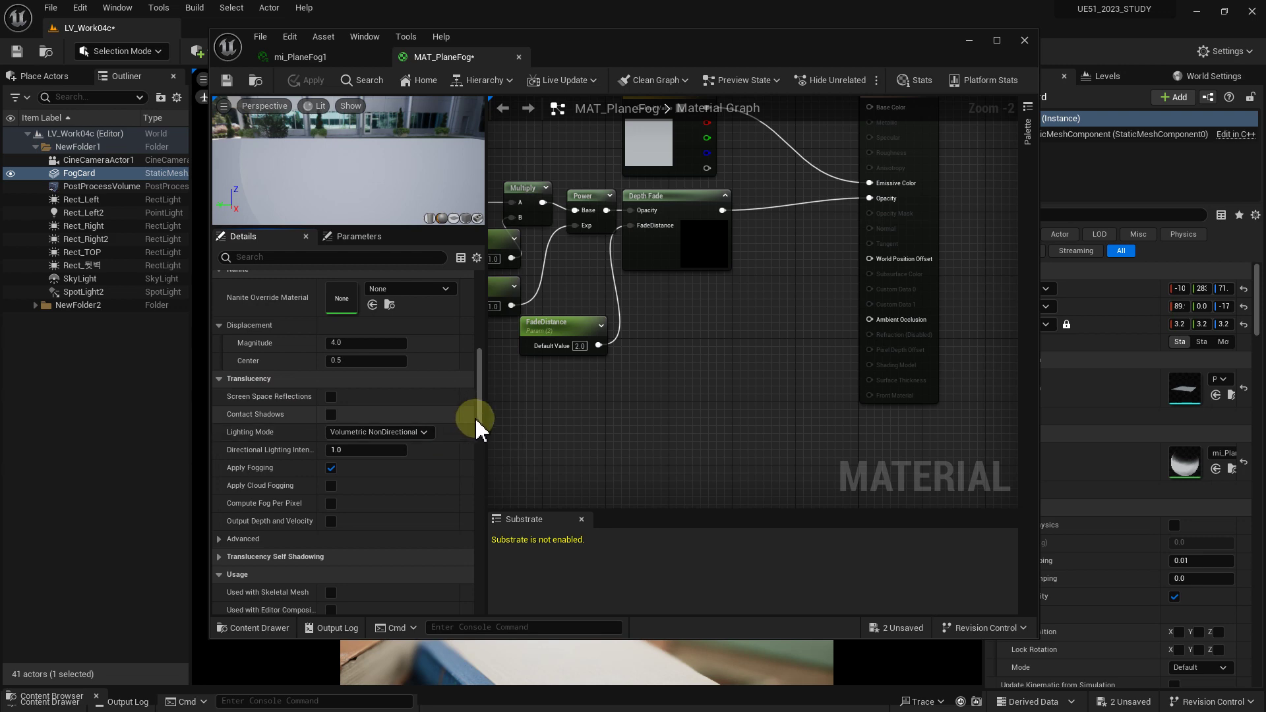
{"action": "left_click_drag", "start_coordinate": [481, 419], "coordinate": [482, 435]}
{"action": "scroll", "coordinate": [482, 435], "scroll_direction": "down", "scroll_amount": 3}
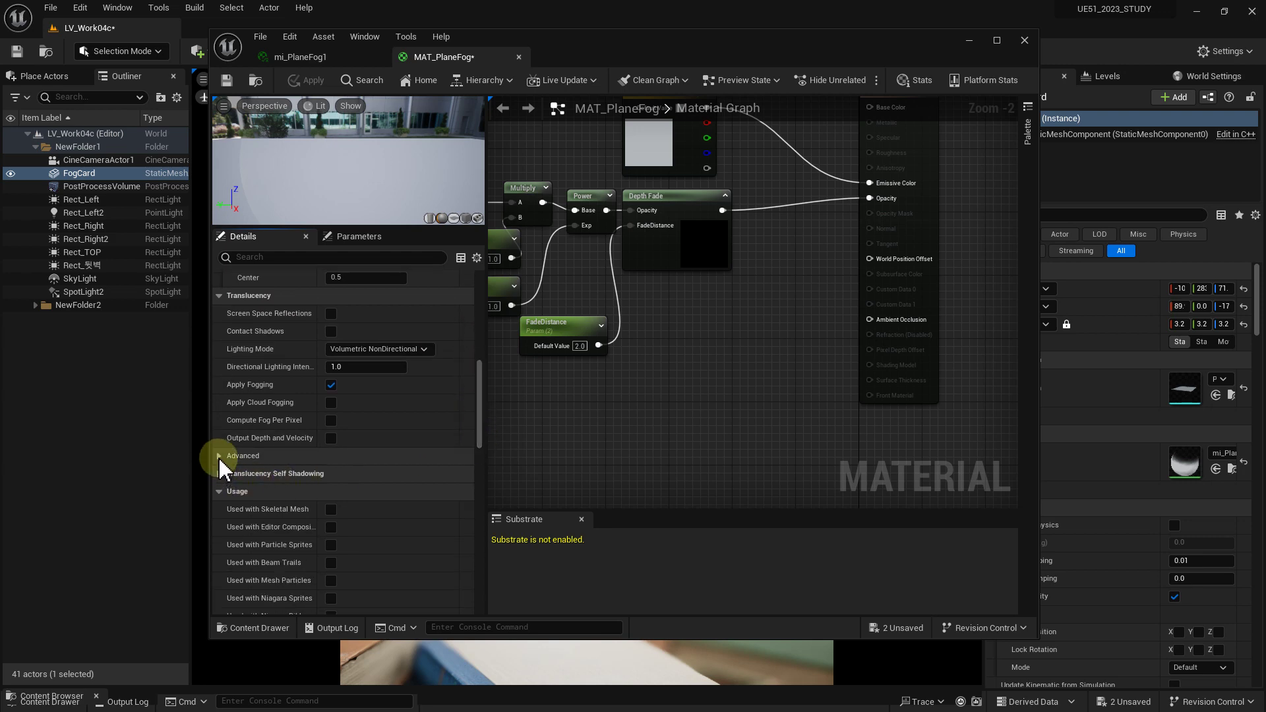
{"action": "left_click", "coordinate": [220, 459]}
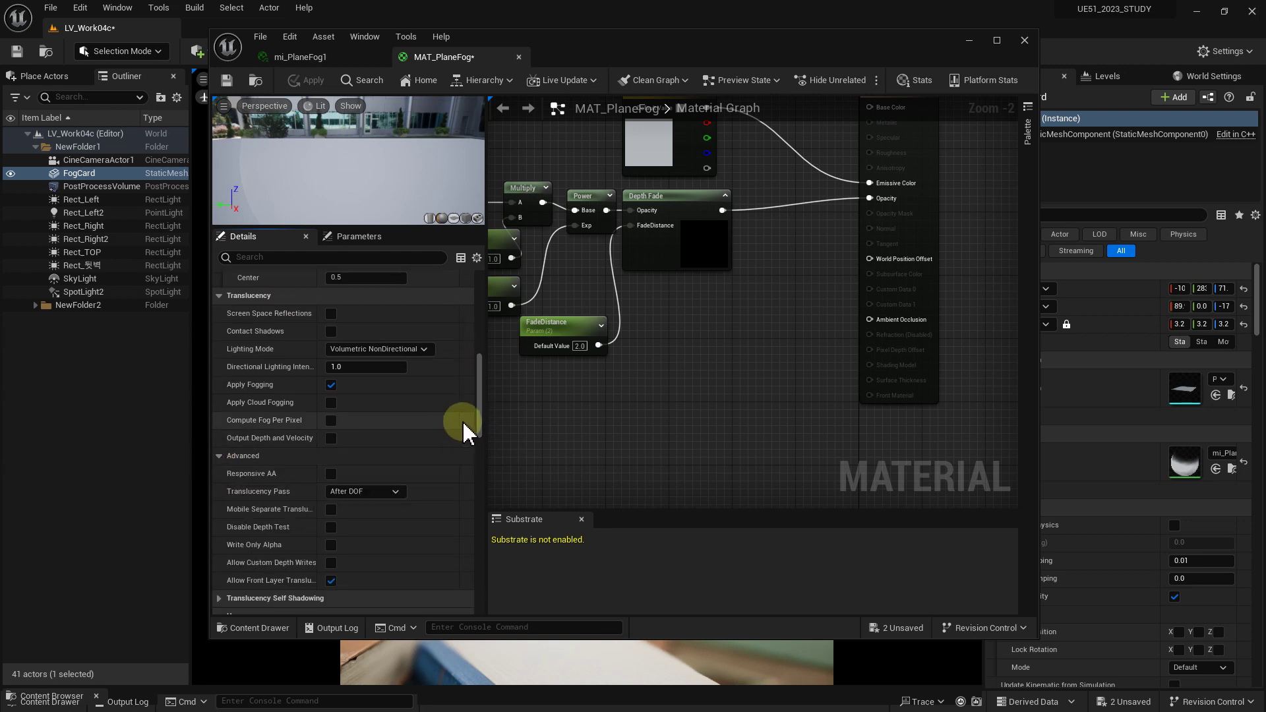
{"action": "scroll", "coordinate": [477, 430], "scroll_direction": "down", "scroll_amount": 6}
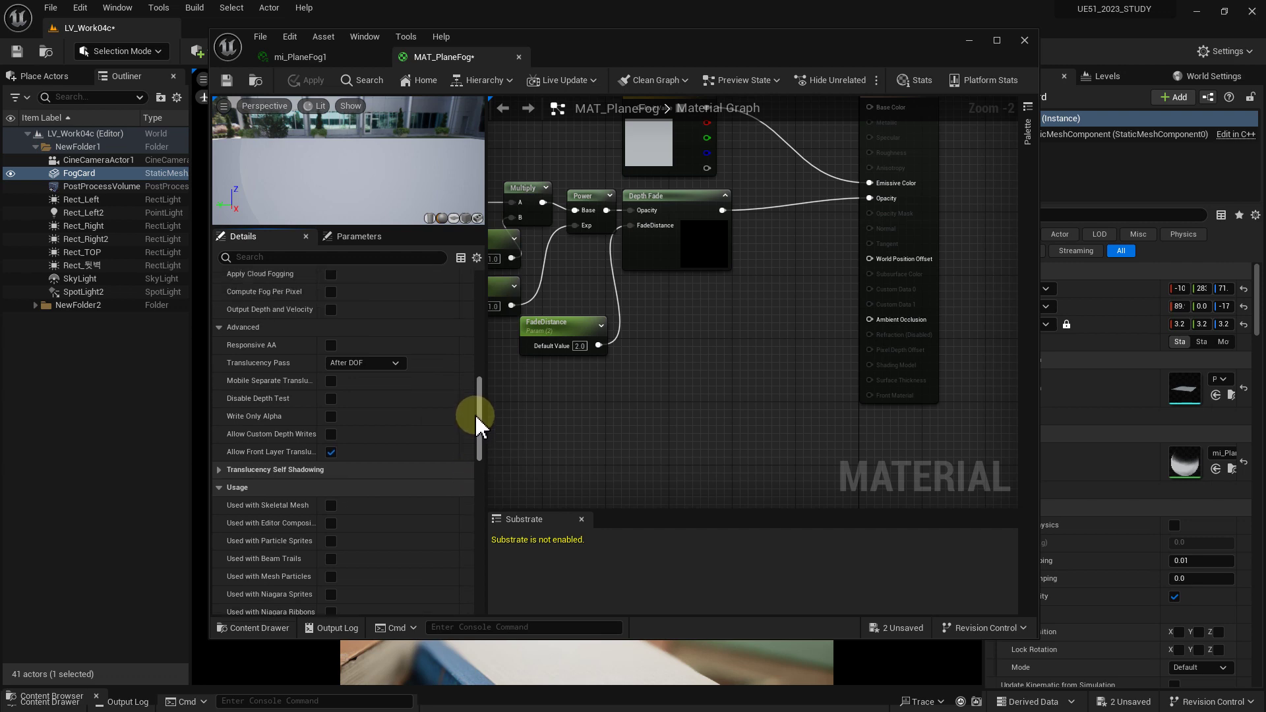
{"action": "left_click_drag", "start_coordinate": [476, 426], "coordinate": [473, 403]}
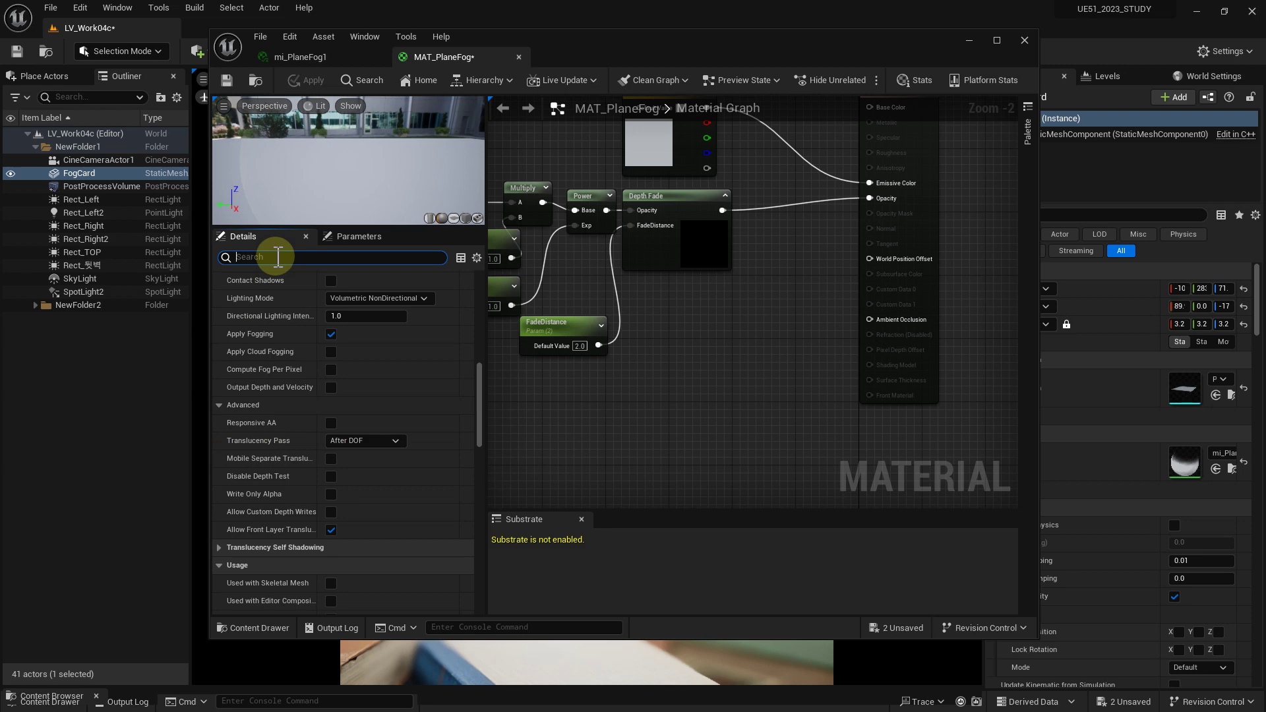
Change MAT_PlaneFog's Translucency Pass from After DOF to Before DOF
{"action": "type", "text": "dof"}
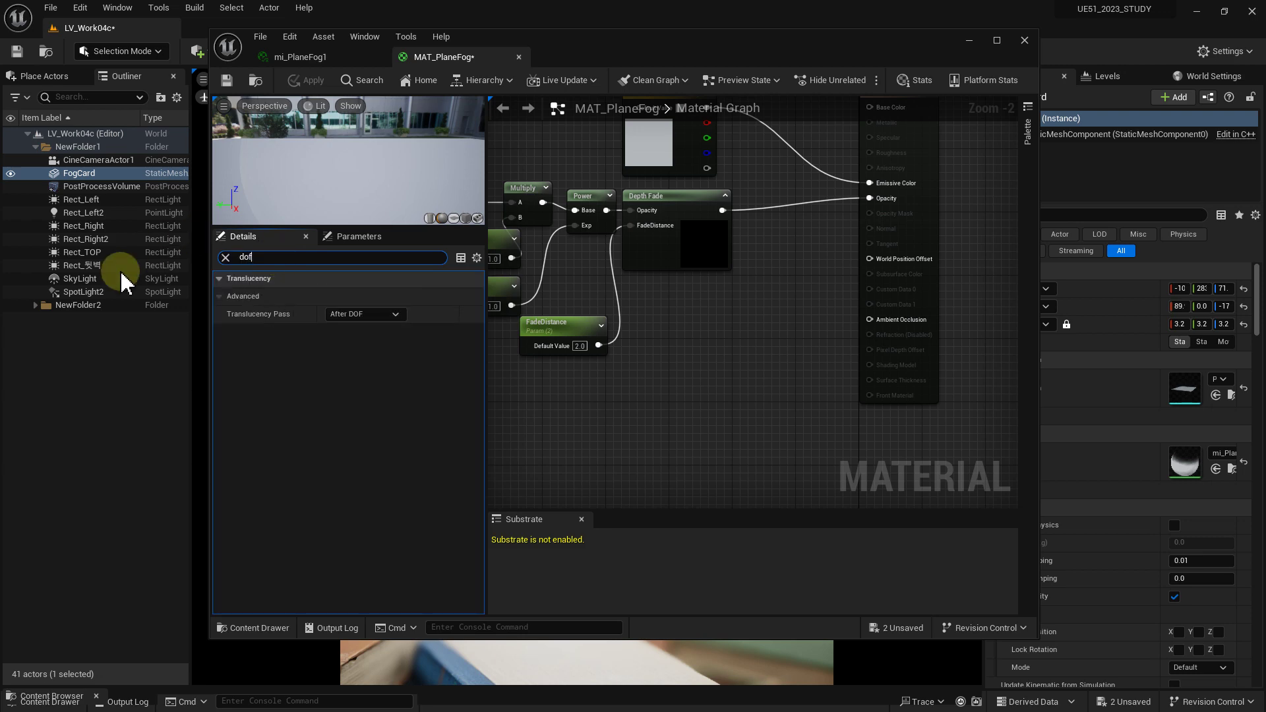
{"action": "mouse_move", "coordinate": [239, 326]}
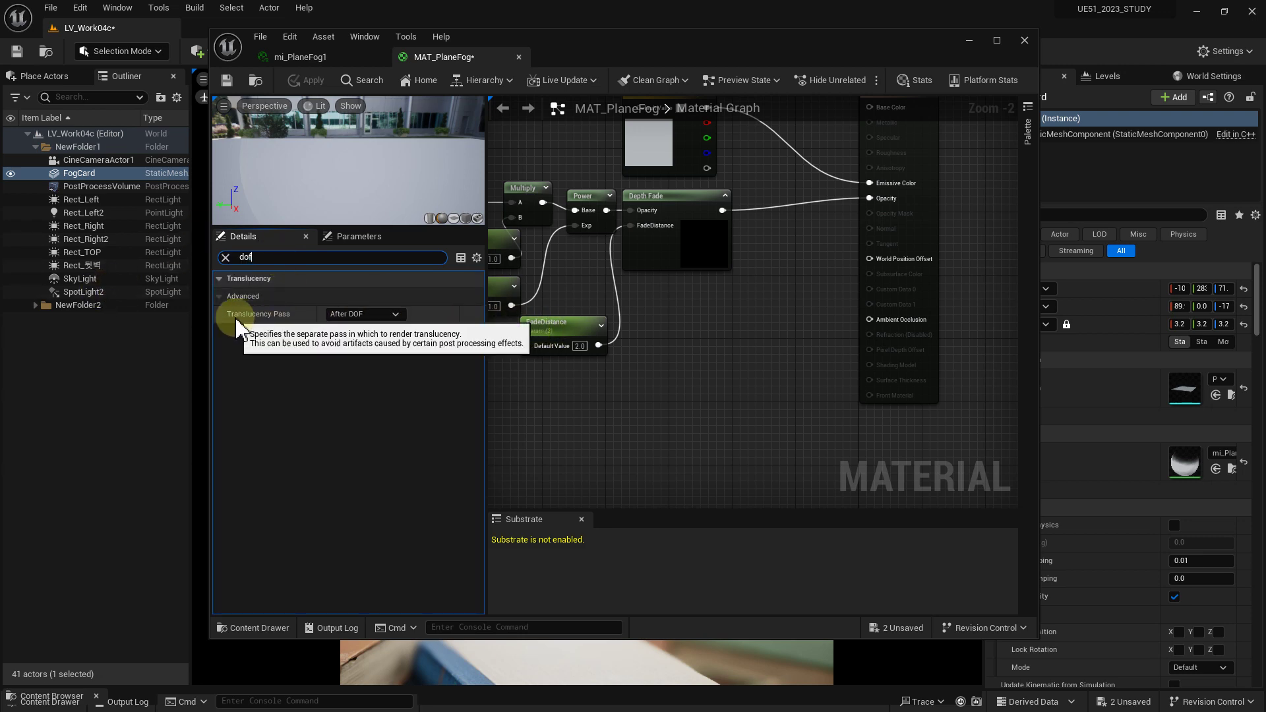
{"action": "left_click", "coordinate": [376, 318]}
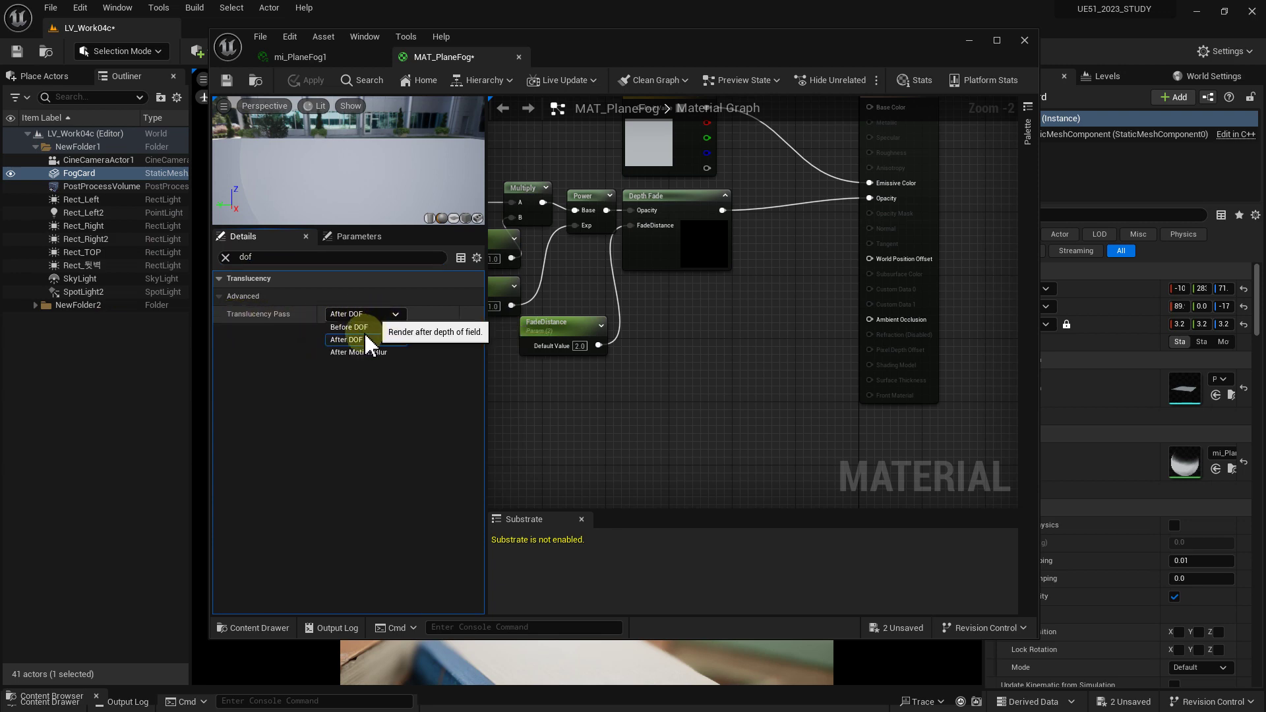
{"action": "left_click", "coordinate": [361, 327]}
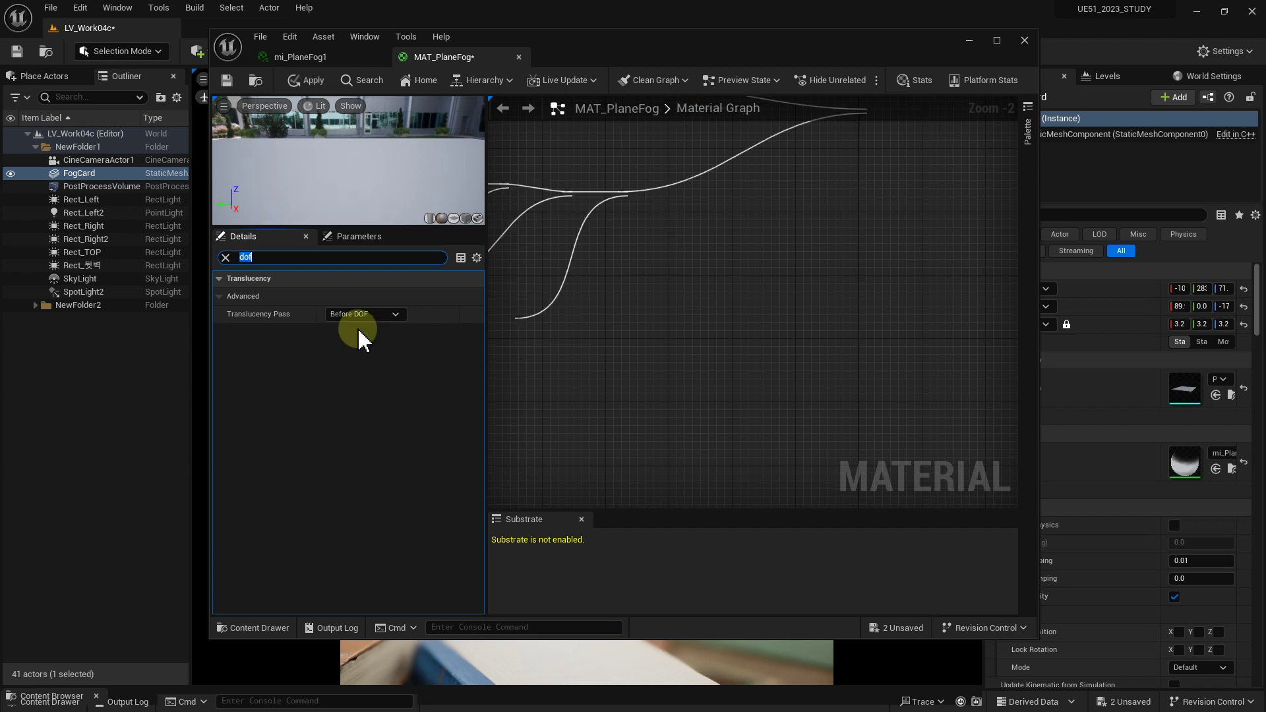
{"action": "left_click_drag", "start_coordinate": [565, 49], "coordinate": [865, 159]}
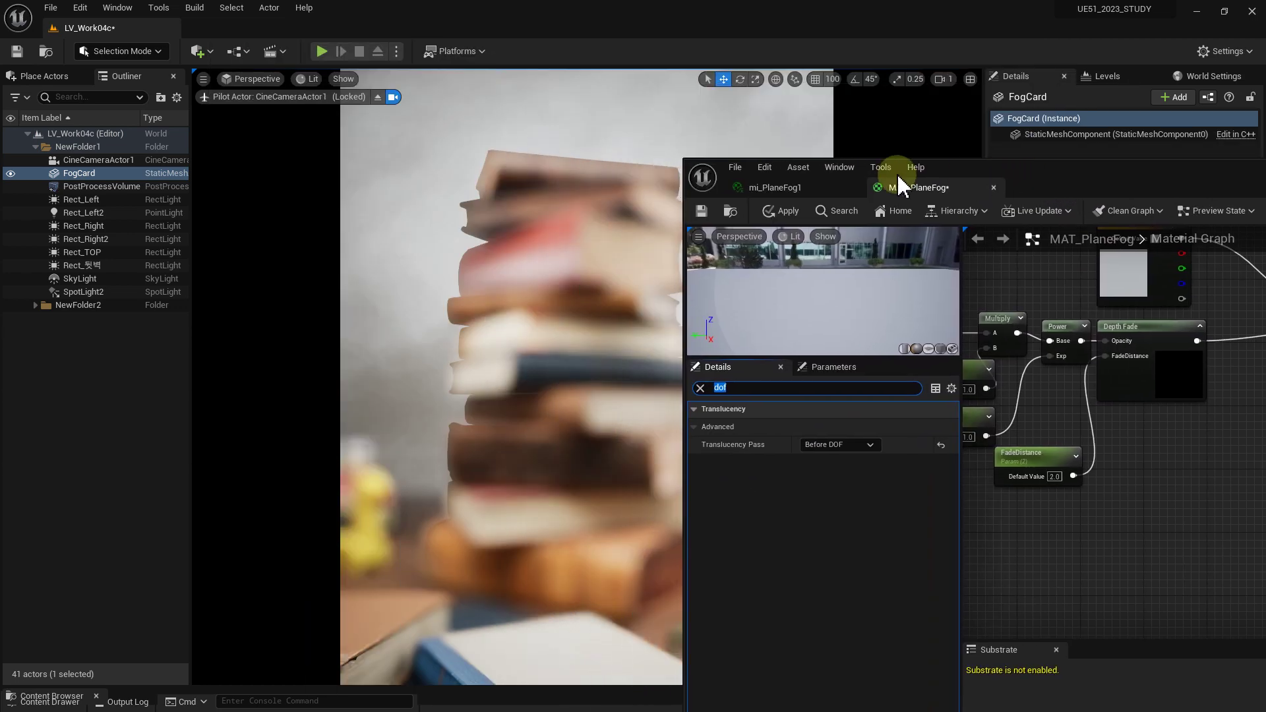
Apply the Before DOF material change so the fog haze blurs with the book stack
{"action": "left_click_drag", "start_coordinate": [682, 154], "coordinate": [848, 72]}
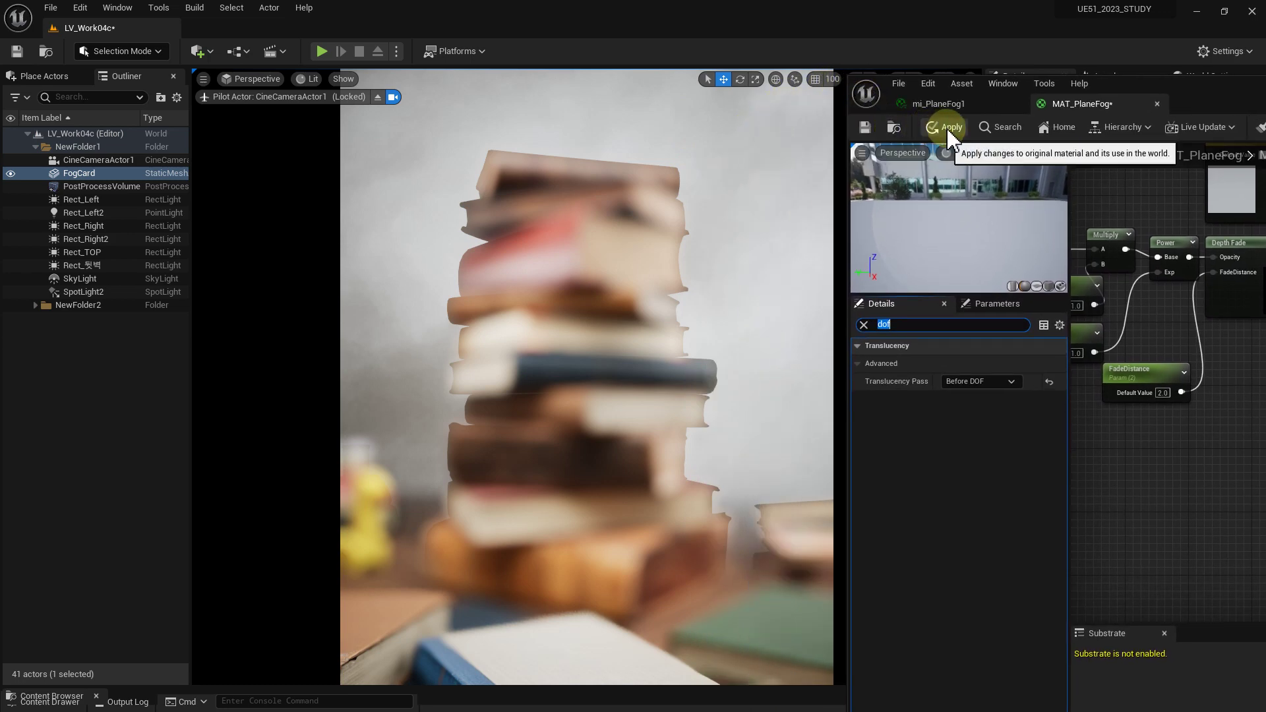
{"action": "left_click", "coordinate": [948, 127]}
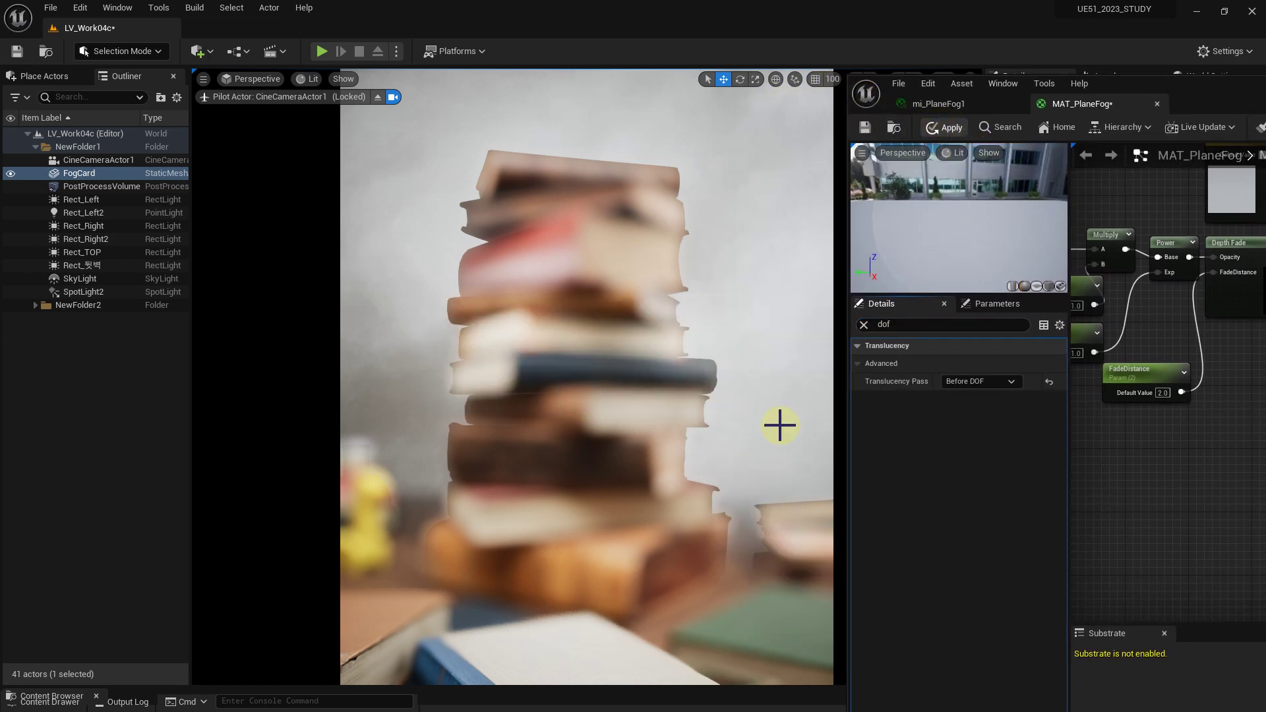
{"action": "left_click_drag", "start_coordinate": [1181, 102], "coordinate": [1216, 144]}
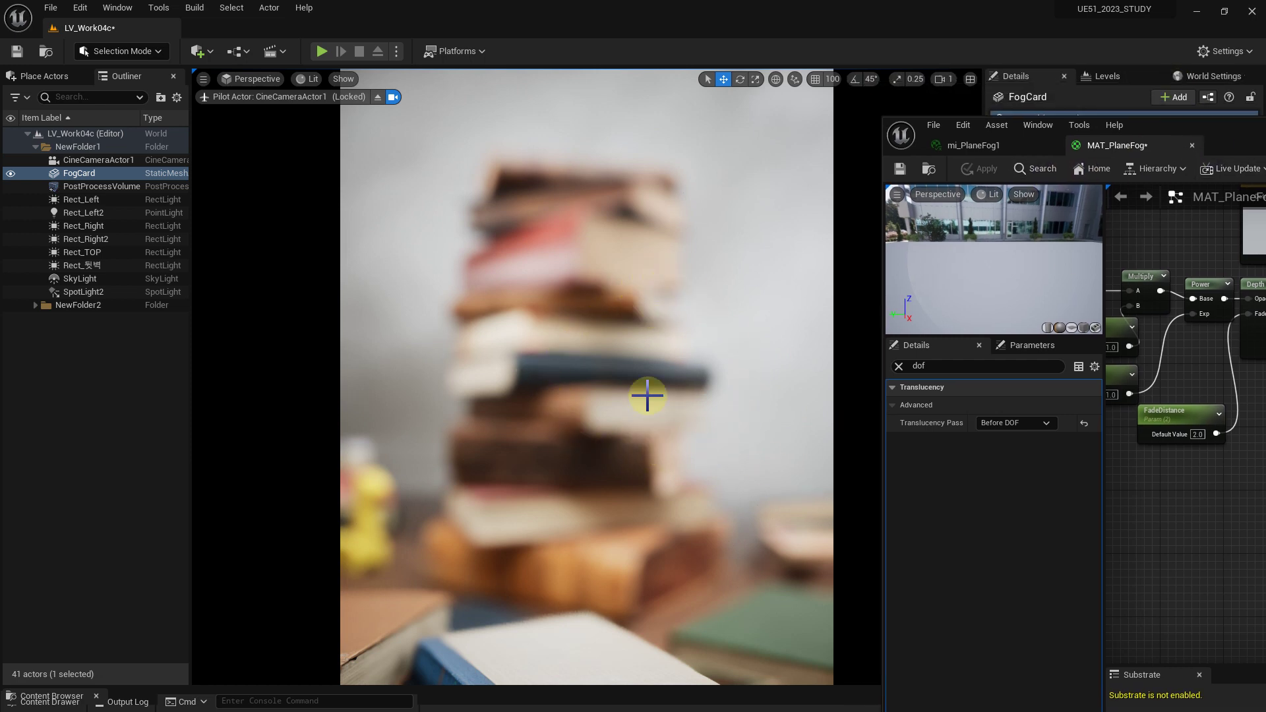
{"action": "mouse_move", "coordinate": [1219, 130]}
{"action": "left_mouse_down"}
{"action": "mouse_move", "coordinate": [1116, 121]}
{"action": "mouse_move", "coordinate": [772, 154]}
{"action": "left_mouse_up"}
Minimize the material editor and select the FogCard actor
{"action": "left_click", "coordinate": [1020, 147]}
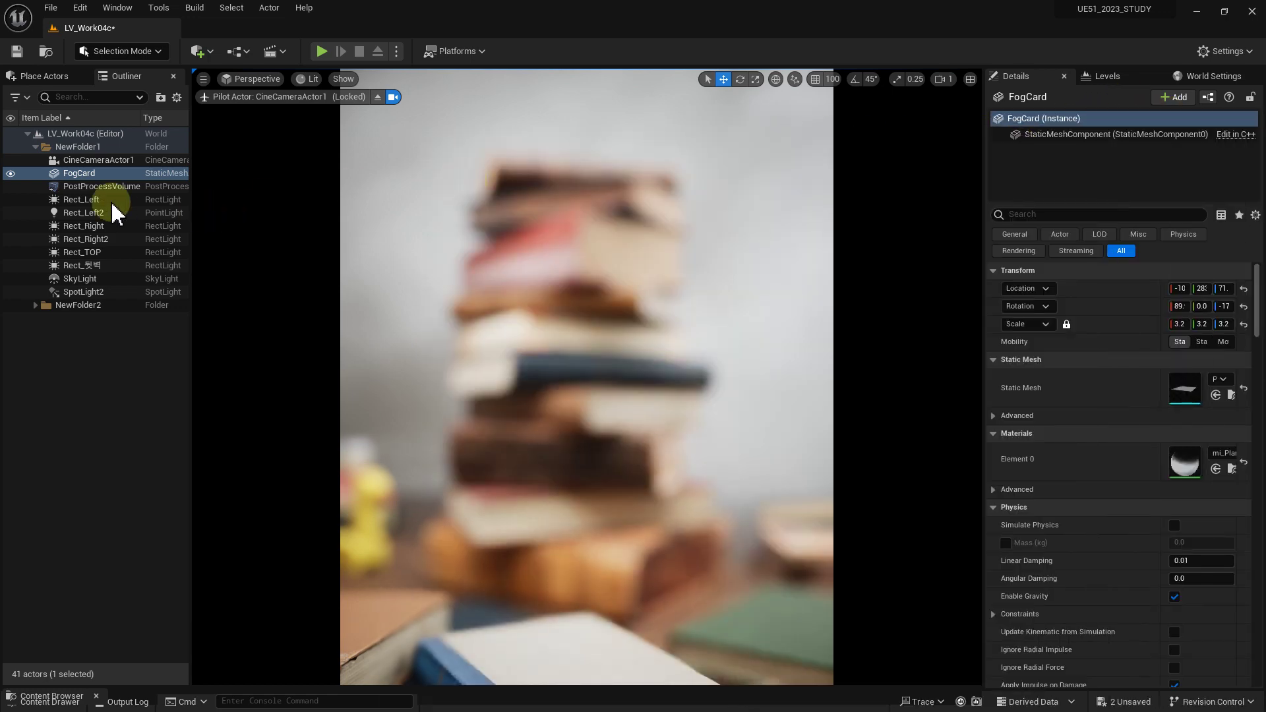
{"action": "left_click", "coordinate": [85, 185]}
{"action": "left_click", "coordinate": [82, 174]}
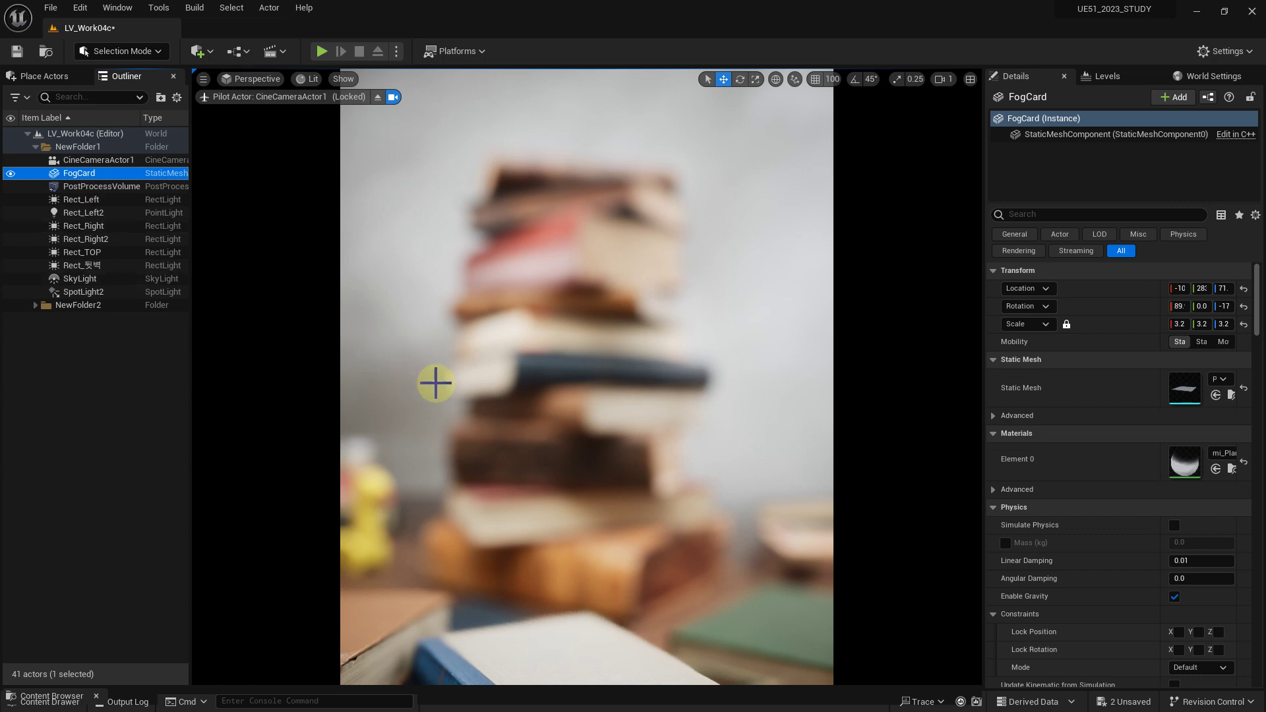
Slide the FogCard sideways to Location X -60, undoing the overshooting extra move
{"action": "mouse_move", "coordinate": [1180, 288]}
{"action": "left_mouse_down"}
{"action": "mouse_move", "coordinate": [1154, 288]}
{"action": "mouse_move", "coordinate": [1220, 288]}
{"action": "left_mouse_up"}
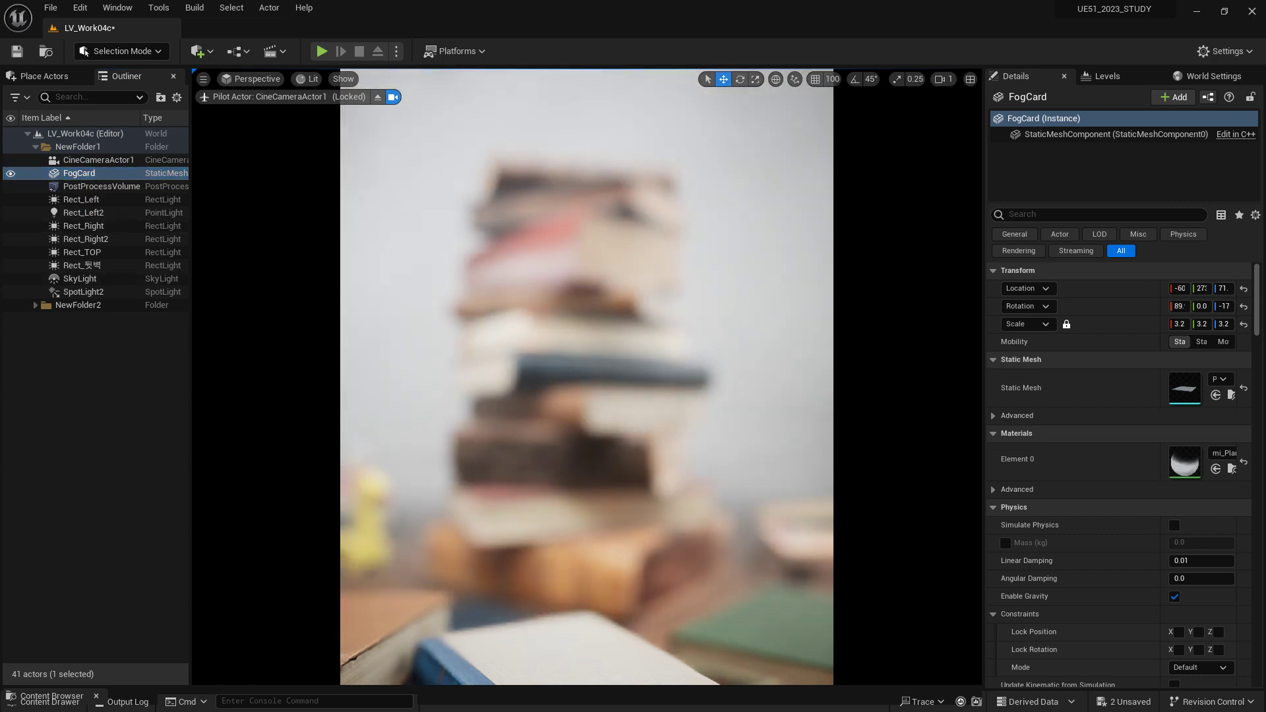
{"action": "left_click_drag", "start_coordinate": [830, 389], "coordinate": [457, 369]}
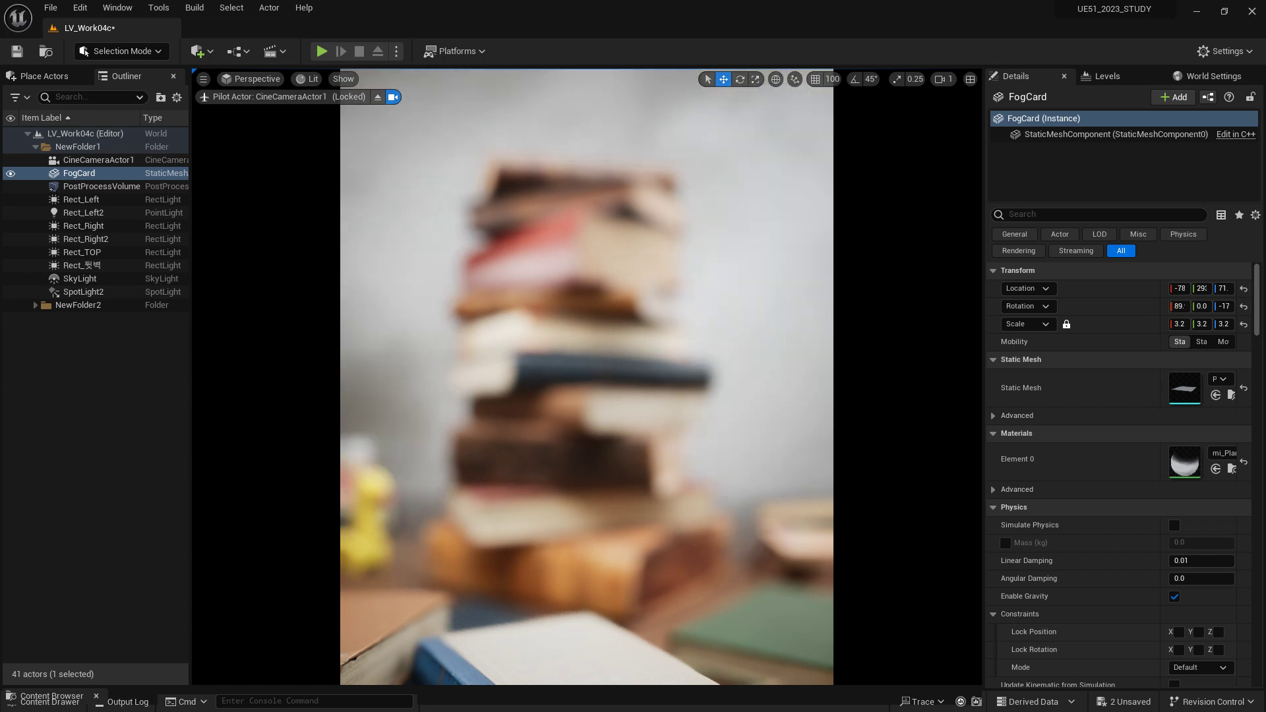
{"action": "key", "text": "ctrl+z"}
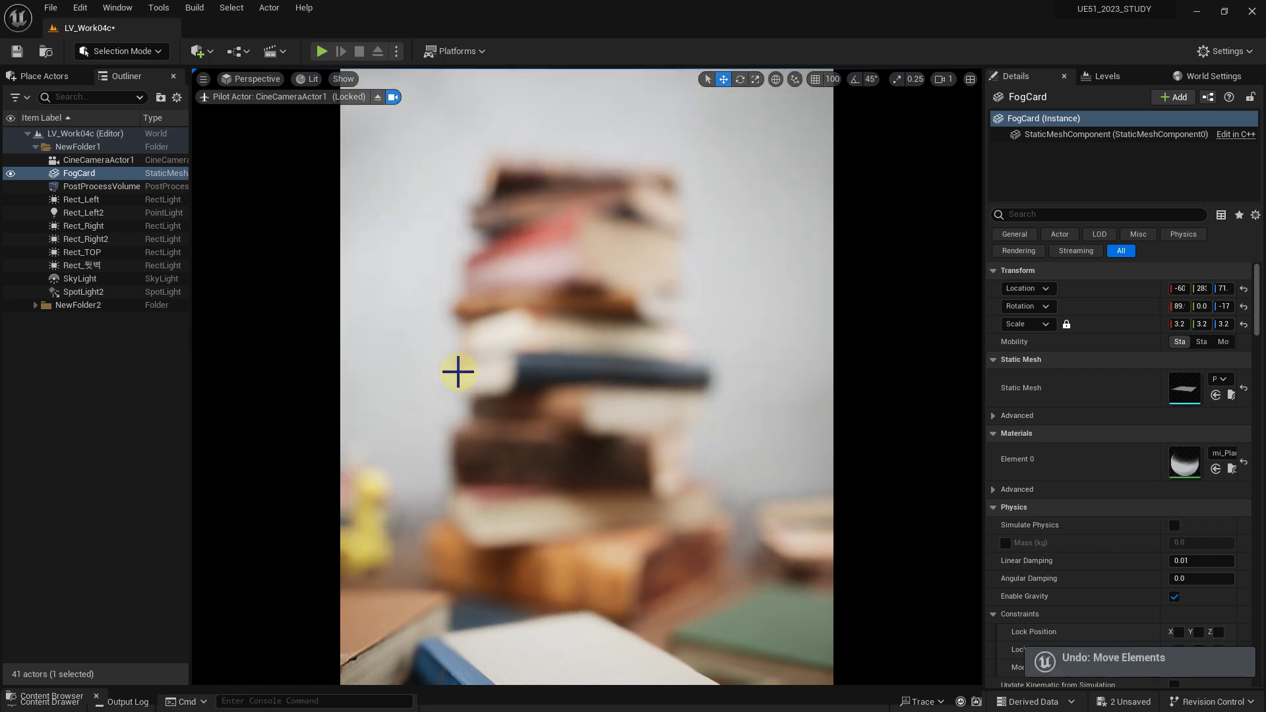